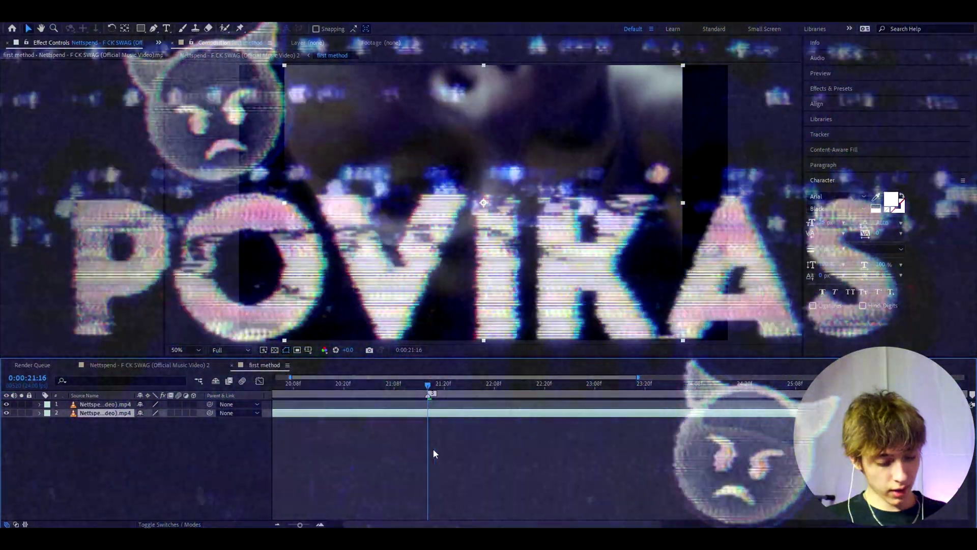
scroll(408, 433, "down", 1)
scroll(351, 419, "up", 2)
scroll(362, 408, "down", 2)
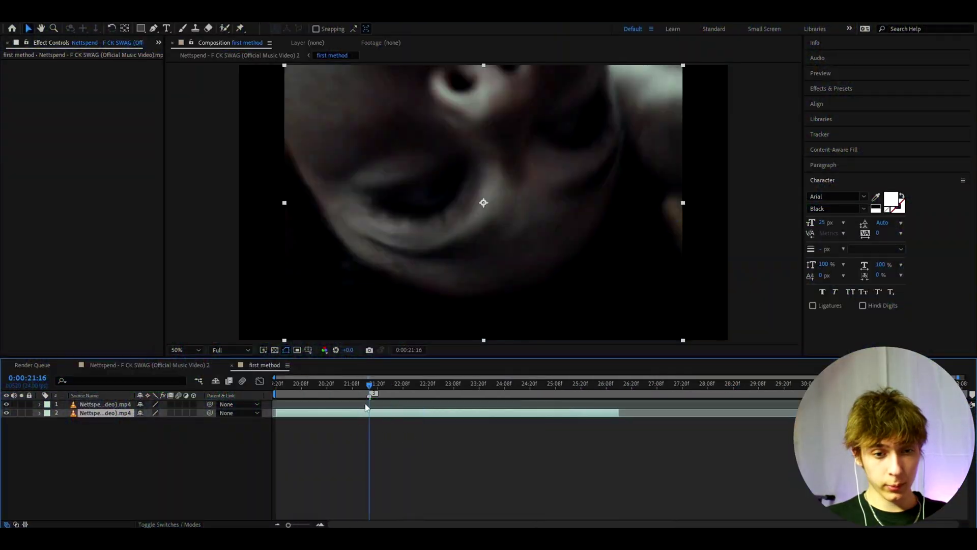
mouse_move(372, 389)
left_mouse_down()
mouse_move(544, 386)
mouse_move(292, 384)
mouse_move(372, 384)
left_mouse_up()
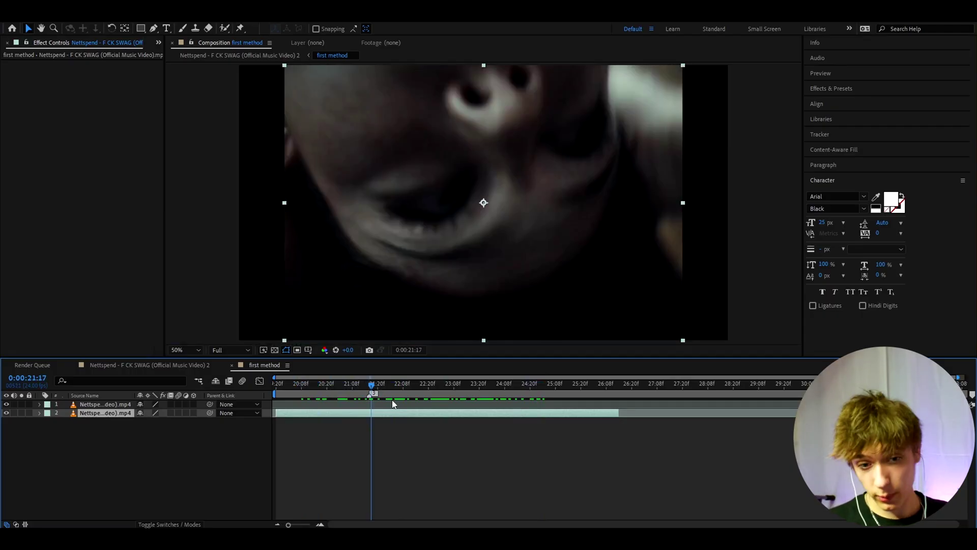
Check the frame rate in the settings of the "first method" composition
left_click(54, 24)
left_click(71, 40)
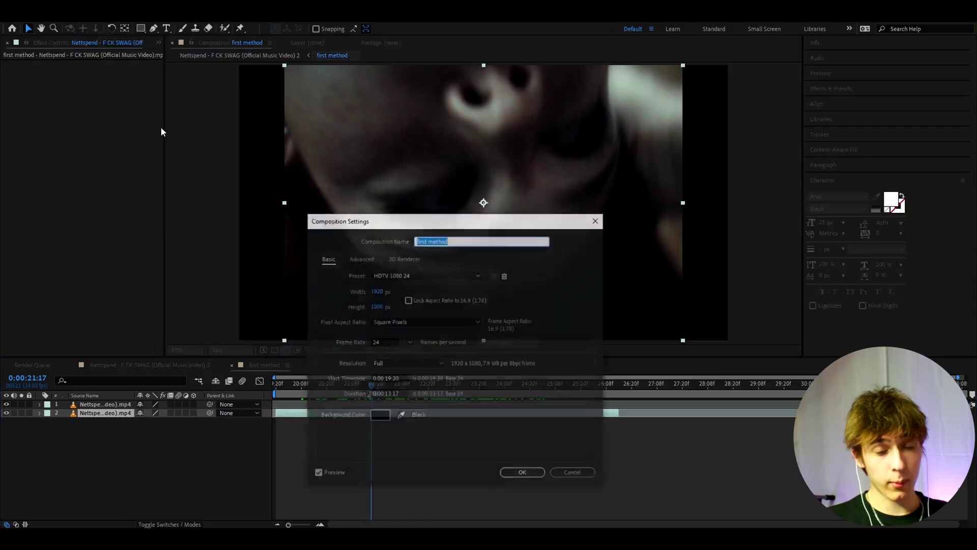
left_click(385, 341)
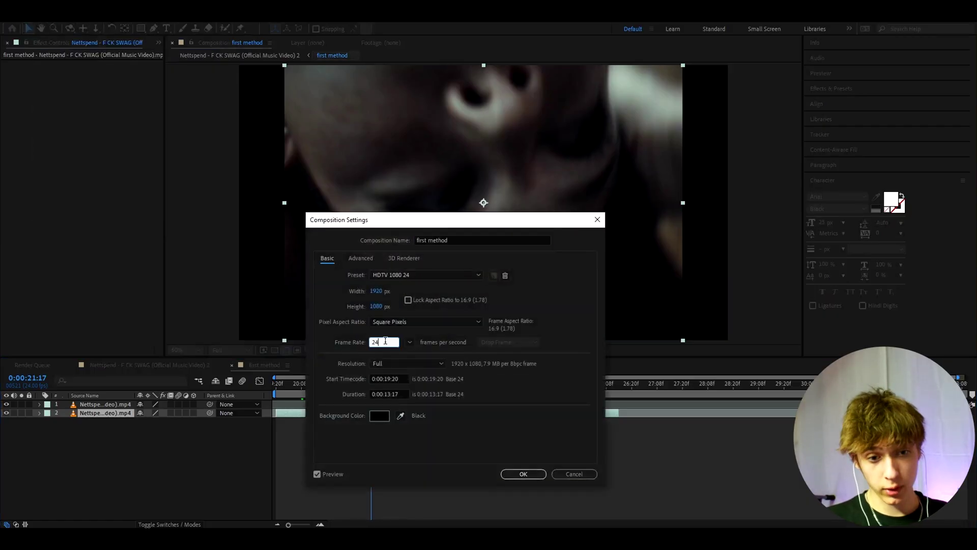
key("Return")
Scrub through the footage from 0:00:21:16 to 0:00:24:13 and return the playhead to 0:00:21:16
left_click(370, 390)
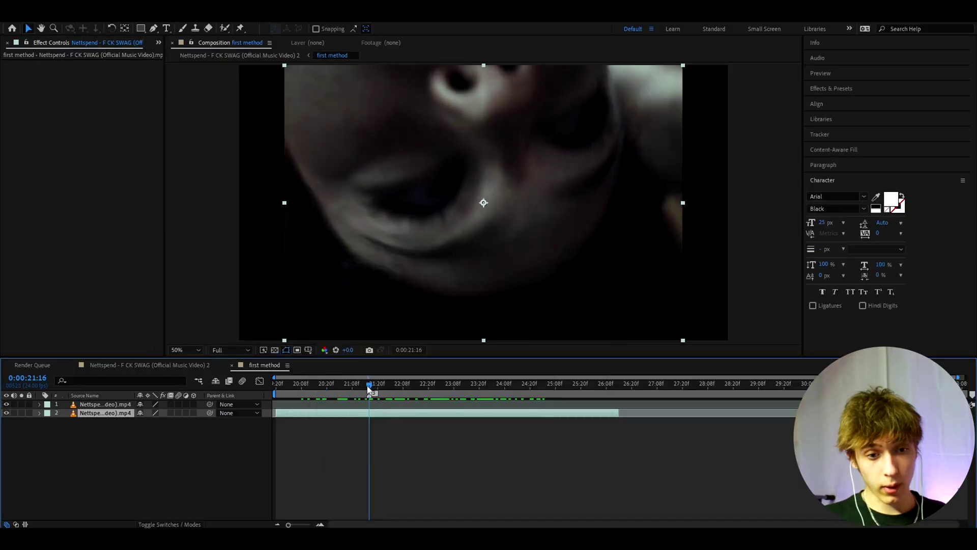
scroll(370, 431, "up", 3)
scroll(403, 420, "down", 4)
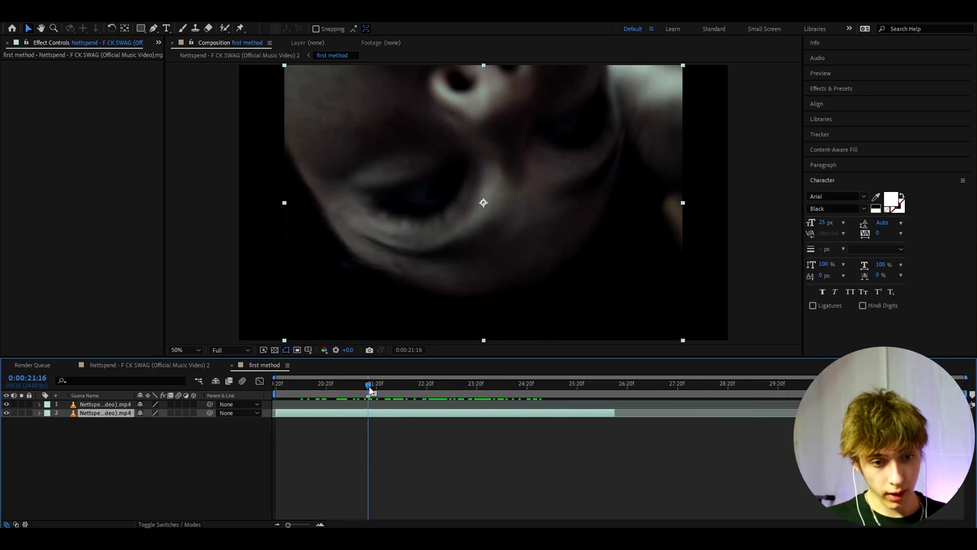
mouse_move(369, 389)
left_mouse_down()
mouse_move(330, 385)
mouse_move(486, 401)
mouse_move(392, 403)
mouse_move(376, 397)
mouse_move(512, 392)
left_mouse_up()
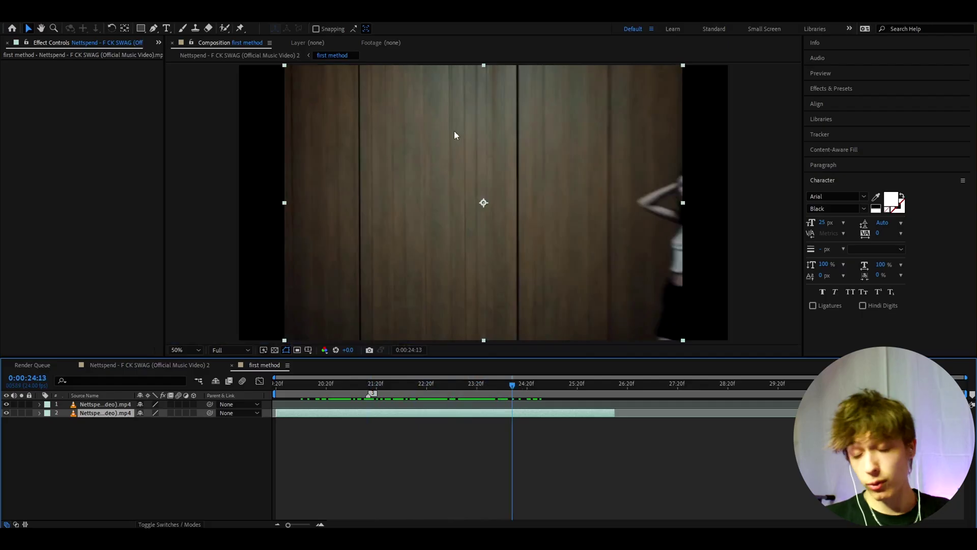
left_click(367, 388)
Add a new black 1920 x 1080 px solid layer above the video layers
left_click(75, 426)
right_click(63, 413)
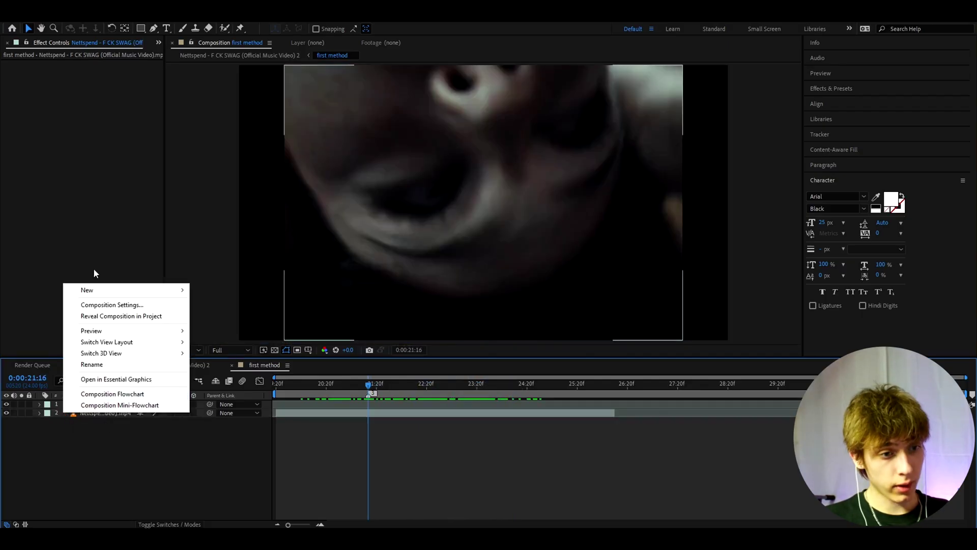
mouse_move(93, 288)
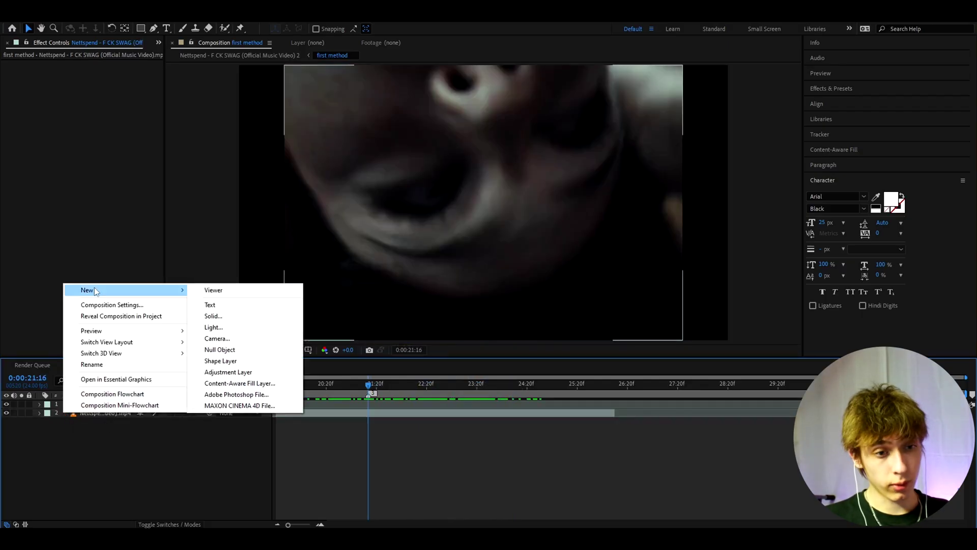
left_click(218, 316)
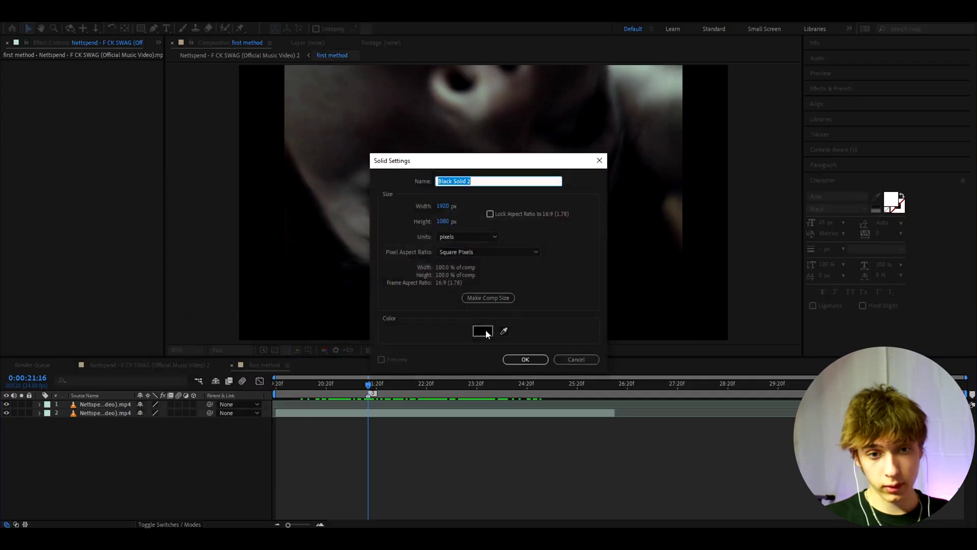
left_click(522, 358)
Search the effects for "grad" and apply Gradient Ramp to the black solid
key("ctrl+space")
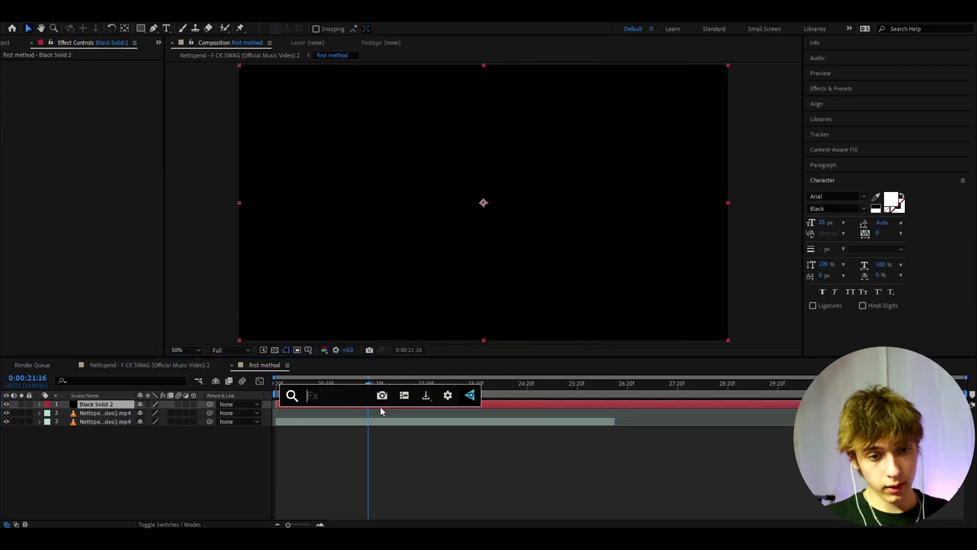
type("grad")
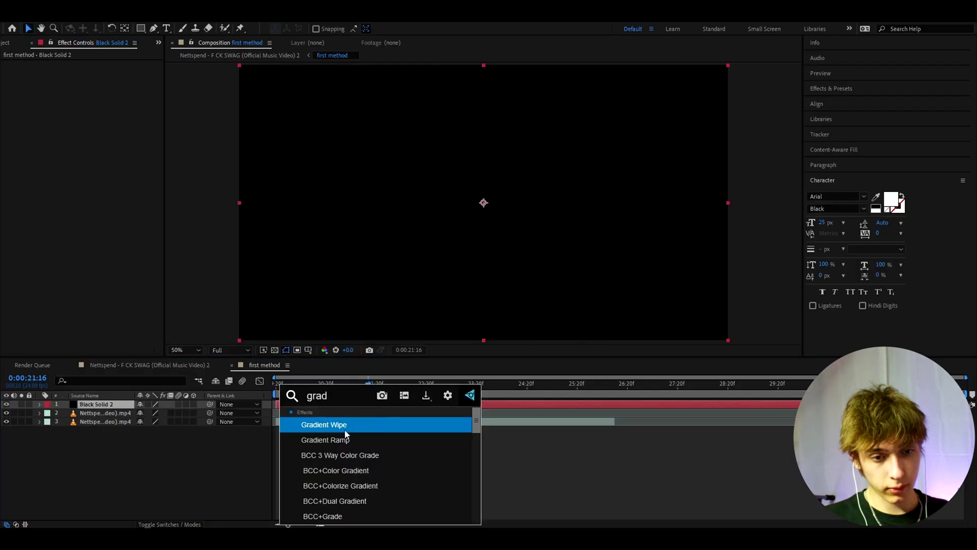
left_click(338, 438)
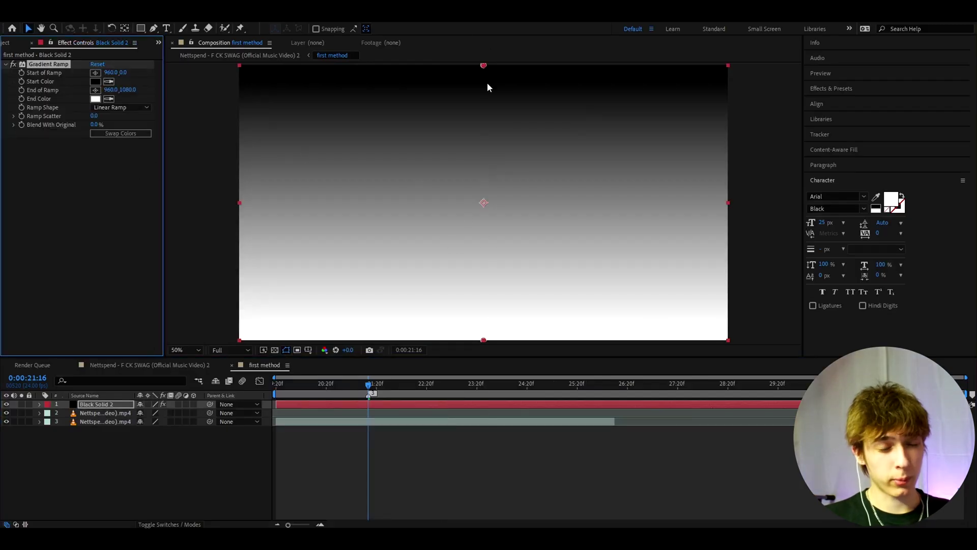
Make the gradient horizontal, with the ramp start at about 1508, 528 and the ramp end at about 372, 524
key("comma")
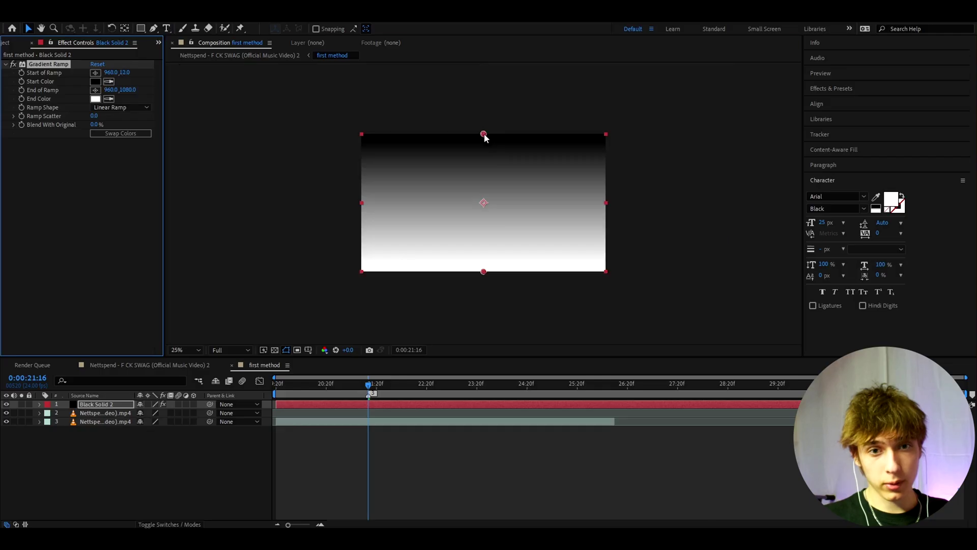
left_click_drag(484, 134, 588, 205)
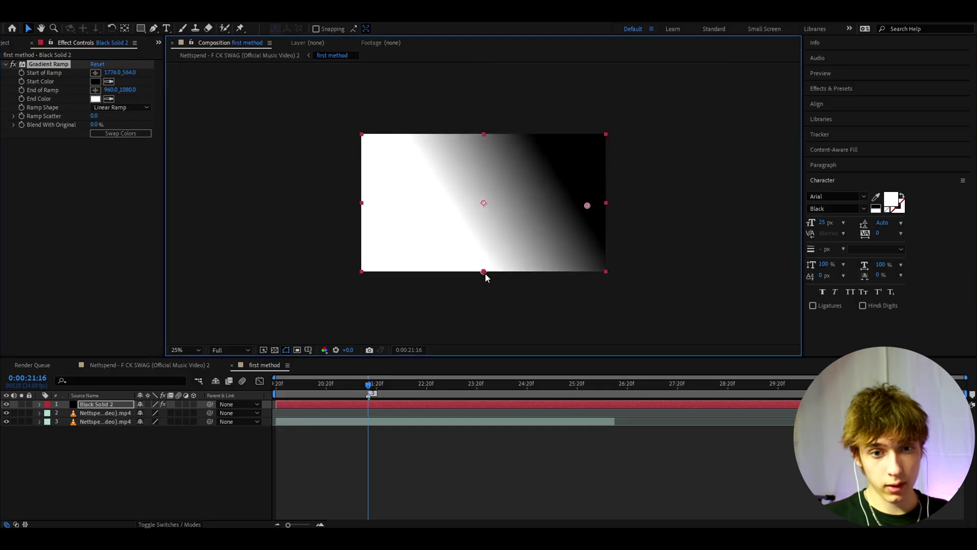
left_click_drag(484, 272, 408, 200)
left_click_drag(588, 206, 553, 201)
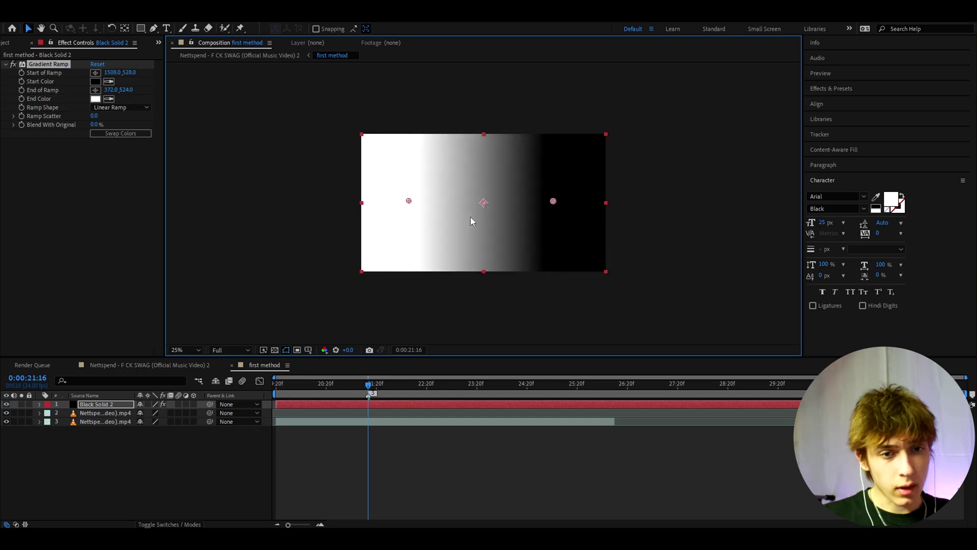
key("period")
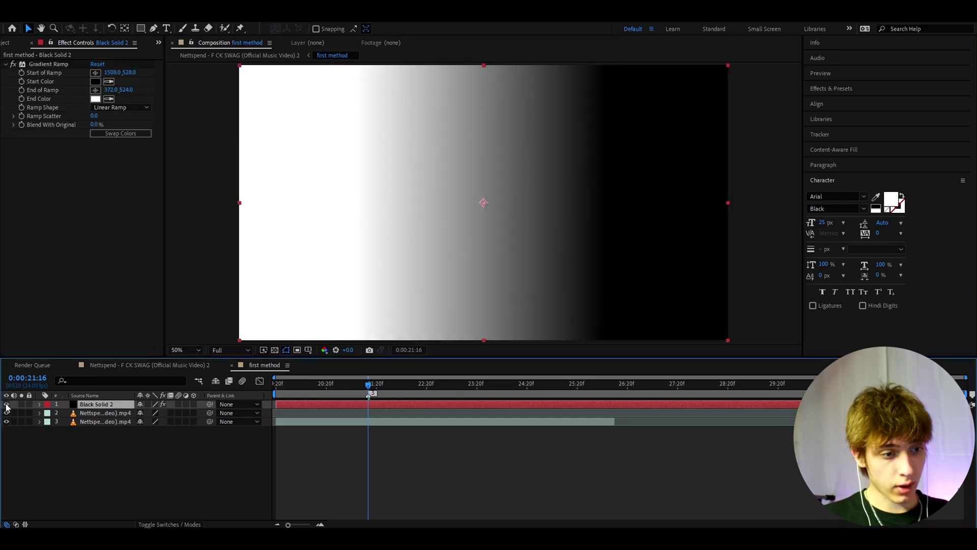
Hide the gradient solid and add a new adjustment layer on top of the layer stack
left_click(6, 404)
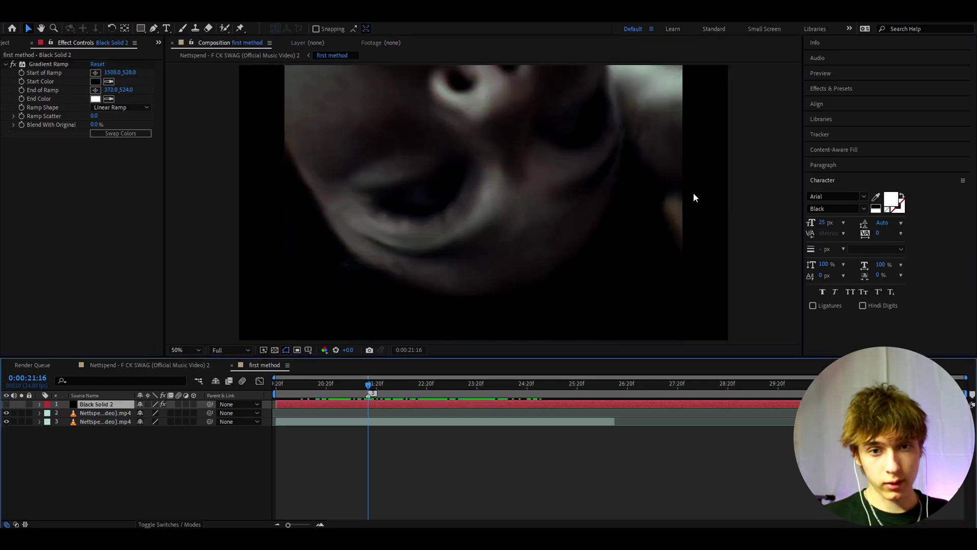
right_click(63, 404)
mouse_move(101, 283)
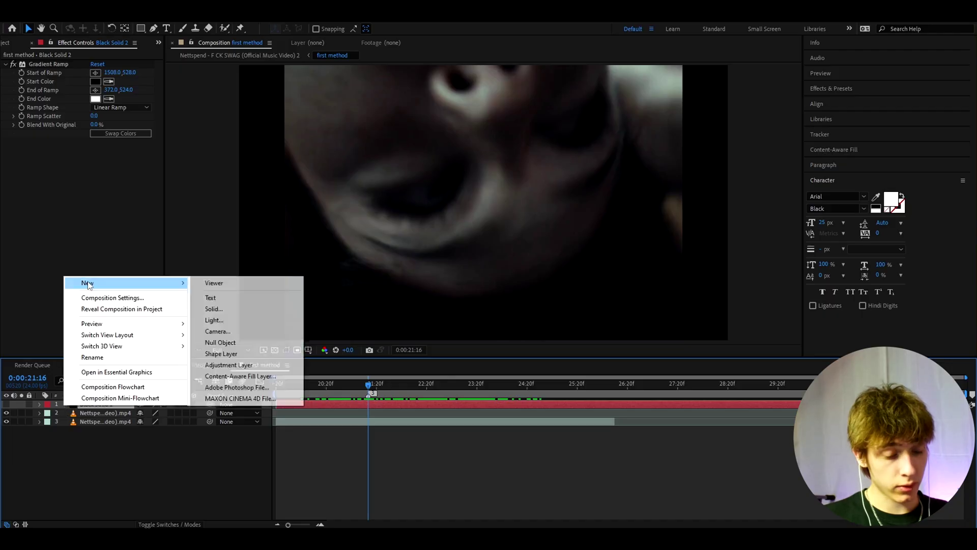
left_click(229, 365)
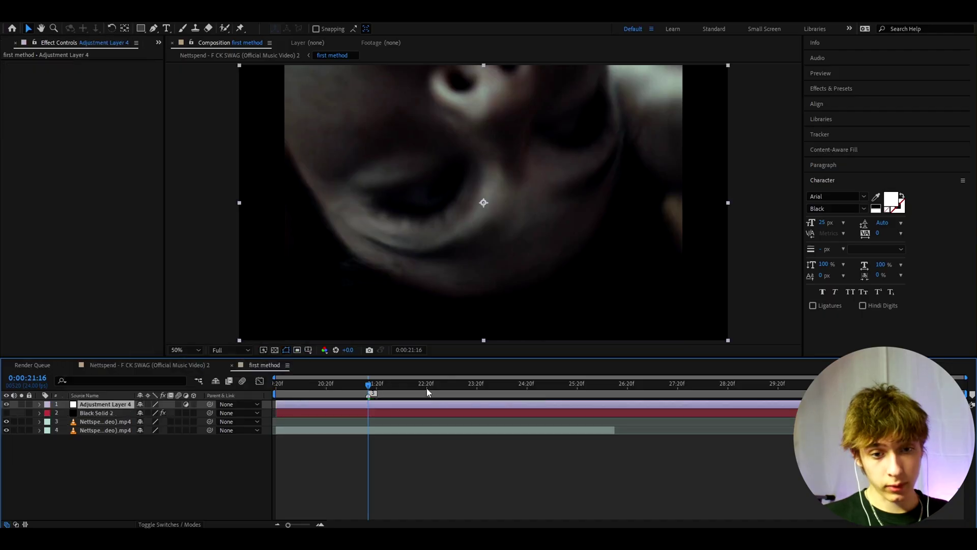
Apply the Time Displacement effect to the adjustment layer
left_click(371, 431)
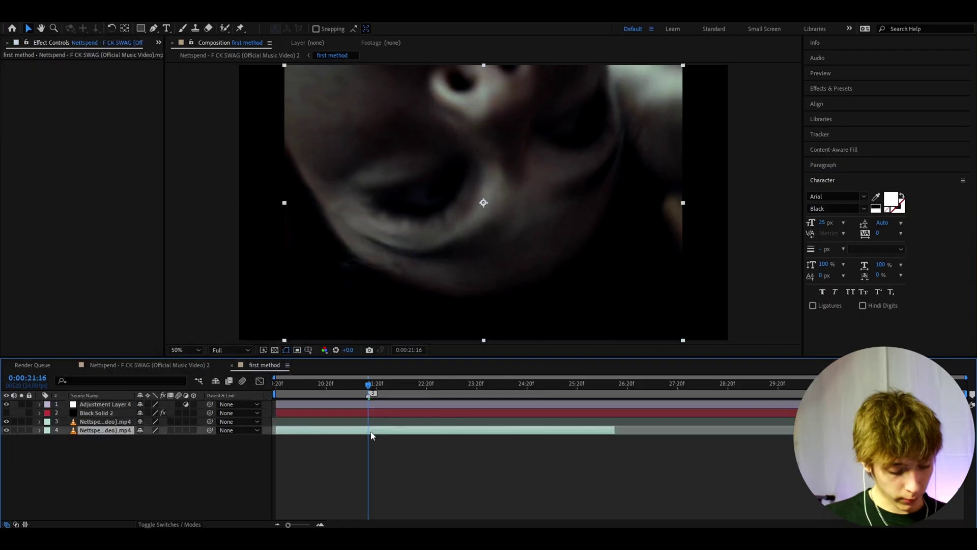
left_click(366, 405)
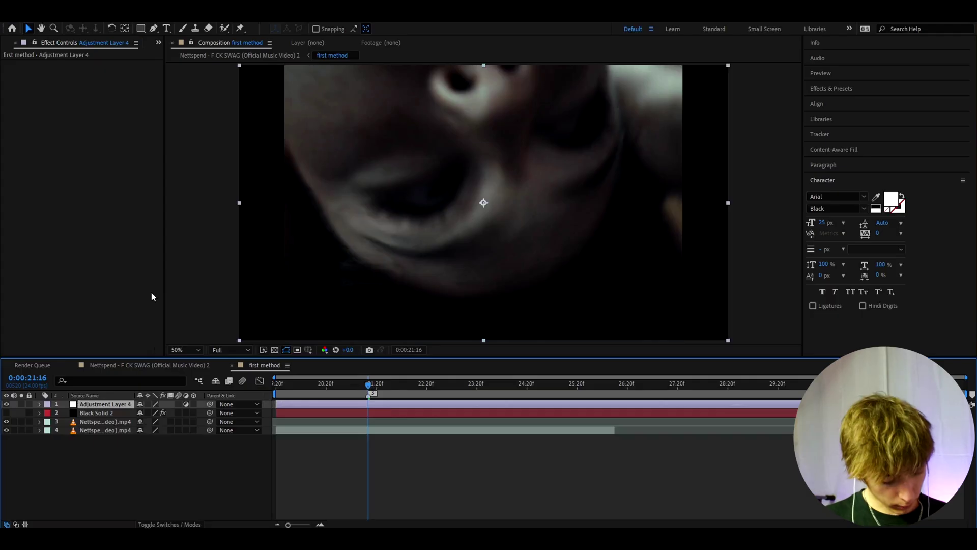
key("ctrl+space")
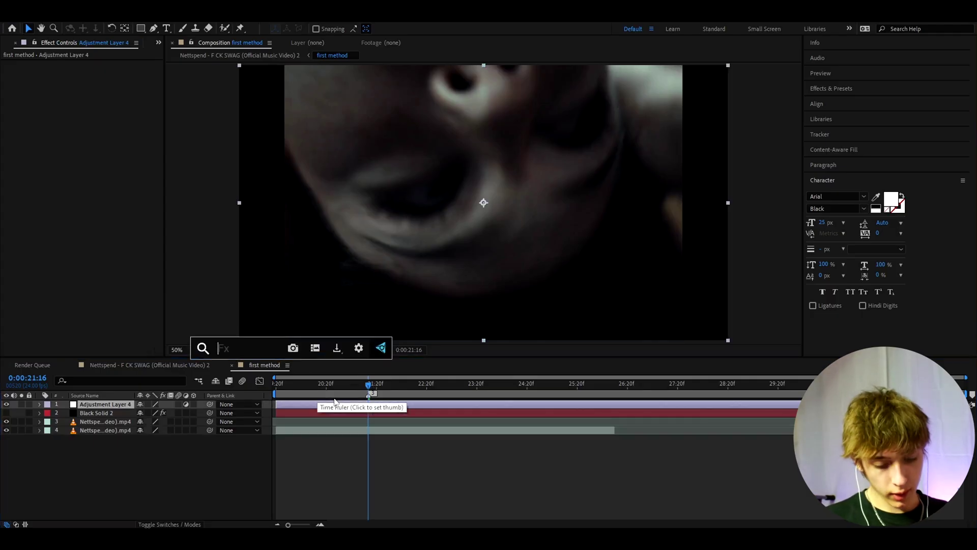
type("time")
left_click(240, 423)
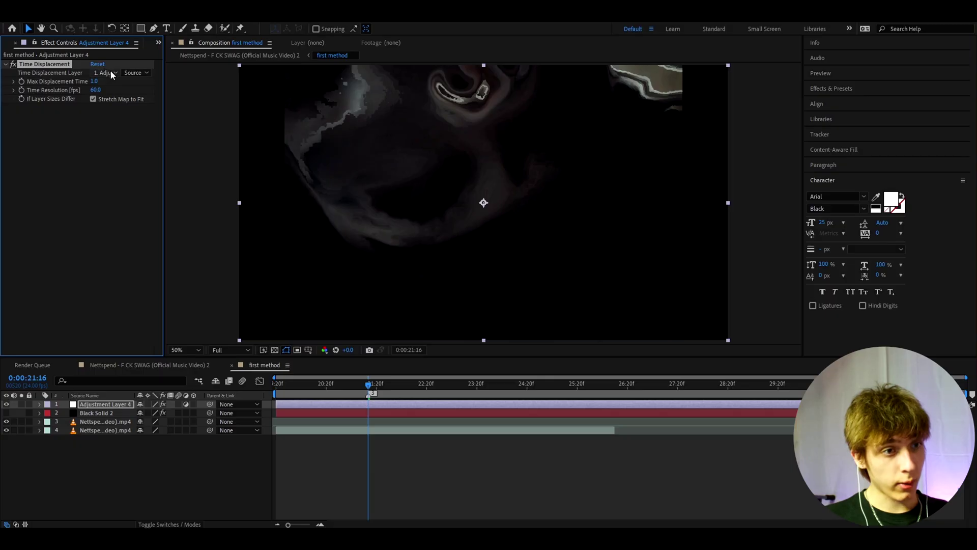
Set the Time Displacement layer to Black Solid 2, using its Effects & Masks as the source
left_click(106, 74)
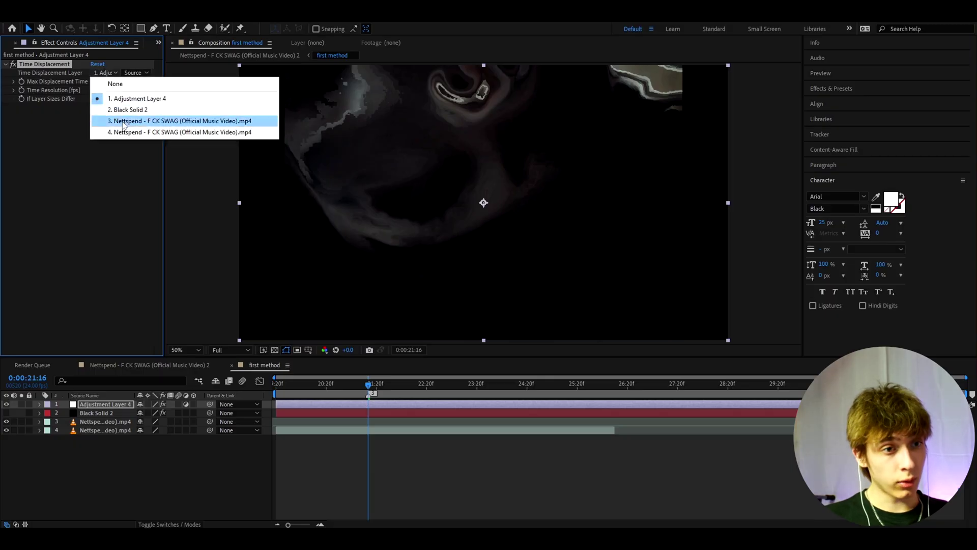
left_click(126, 105)
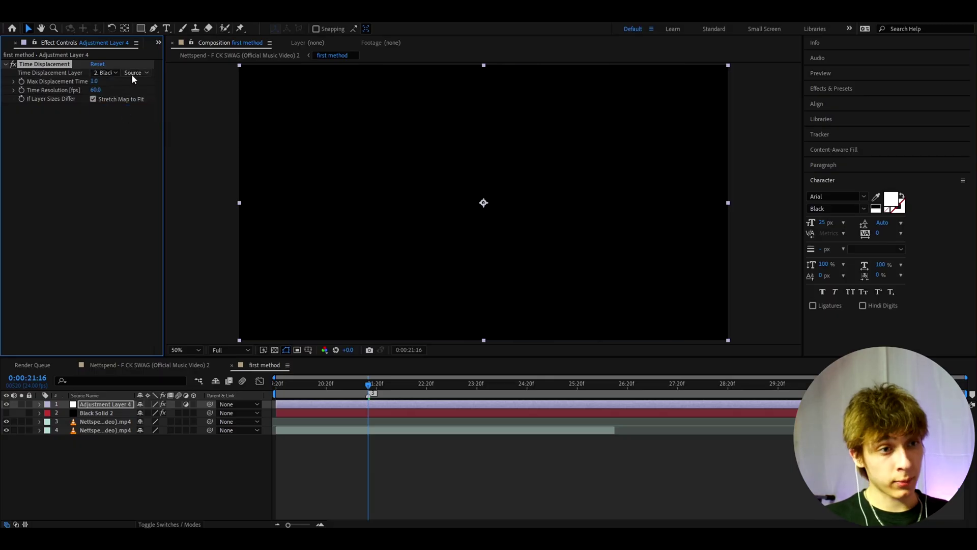
left_click(132, 72)
left_click(145, 106)
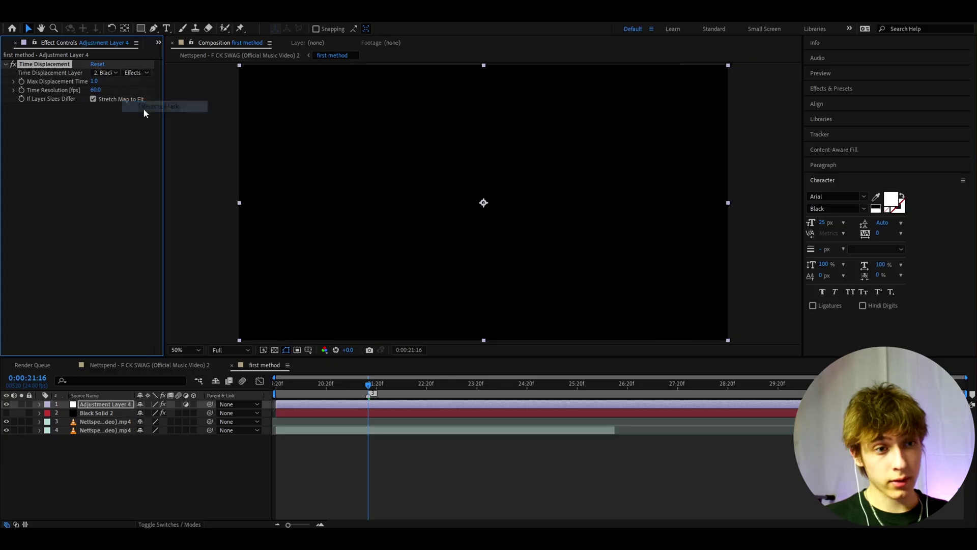
Preview the time displacement effect from 0:00:21:17
mouse_move(371, 388)
left_mouse_down()
mouse_move(417, 385)
mouse_move(370, 387)
left_mouse_up()
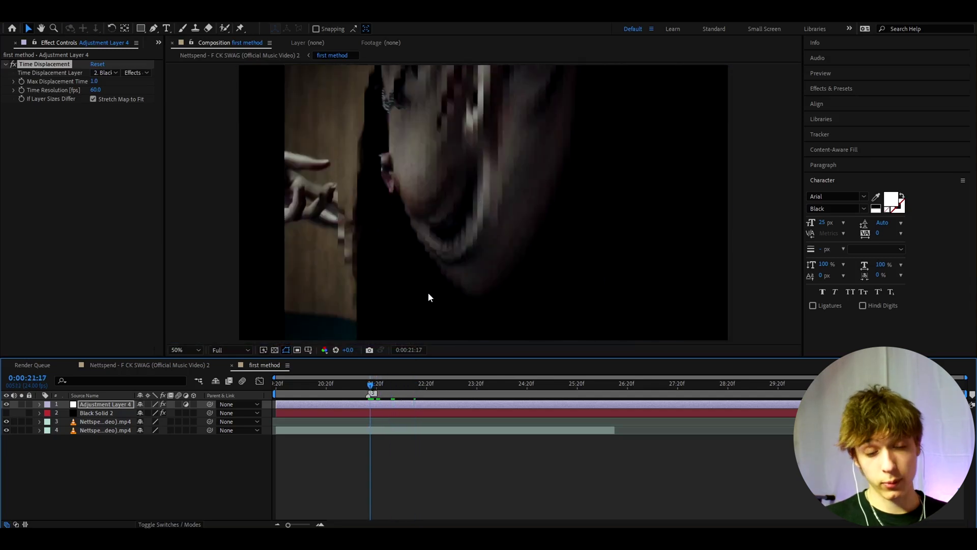
key("space")
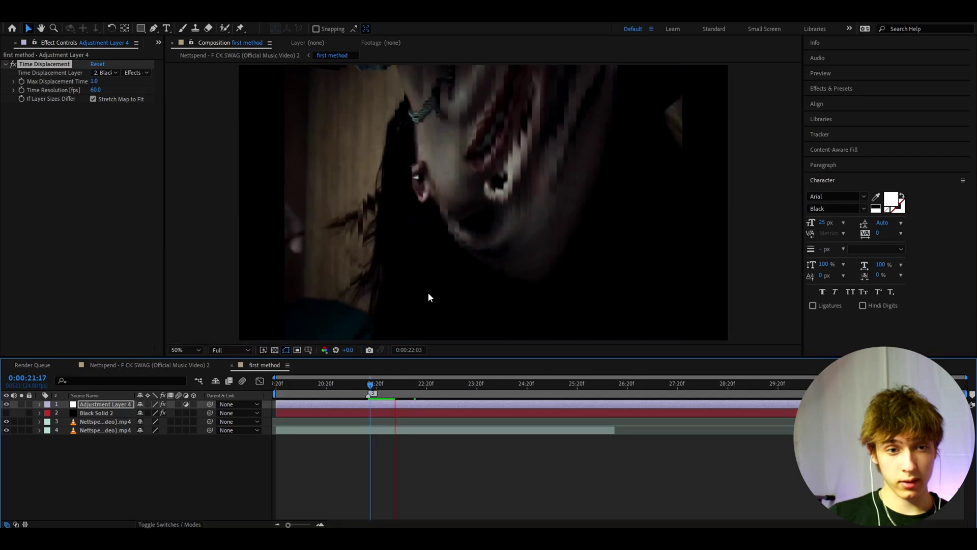
key("space")
Apply Gaussian Blur to the adjustment layer and set its blurriness to 2
key("ctrl+space")
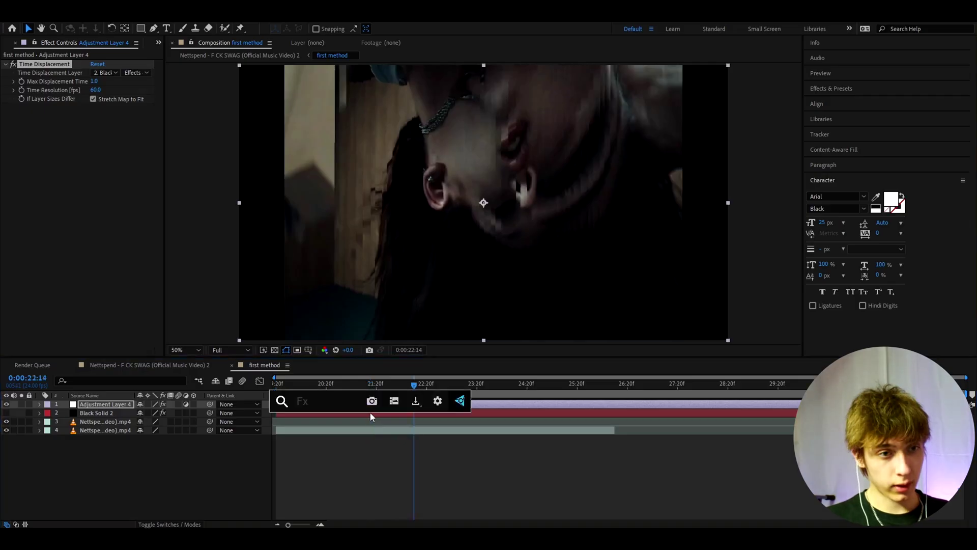
type("gaussian")
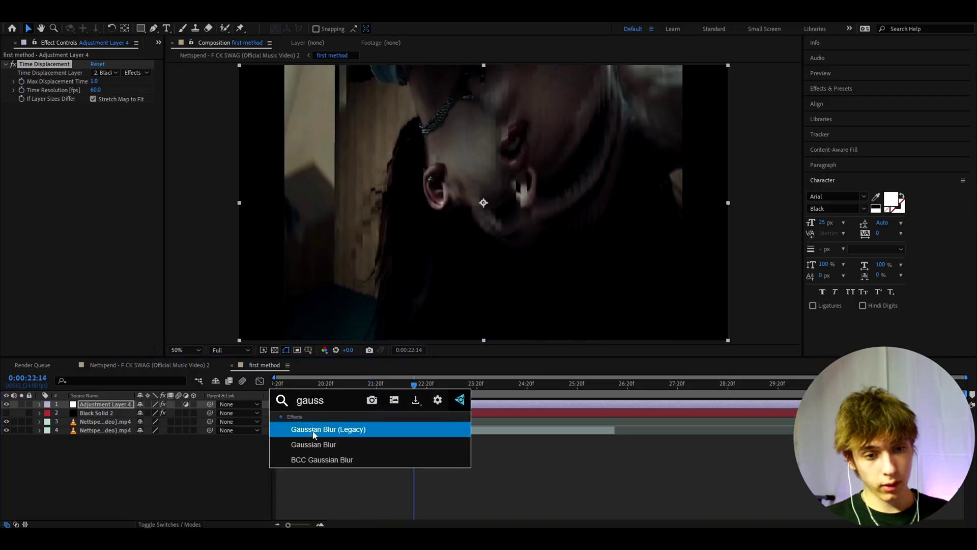
key("Return")
left_click(94, 115)
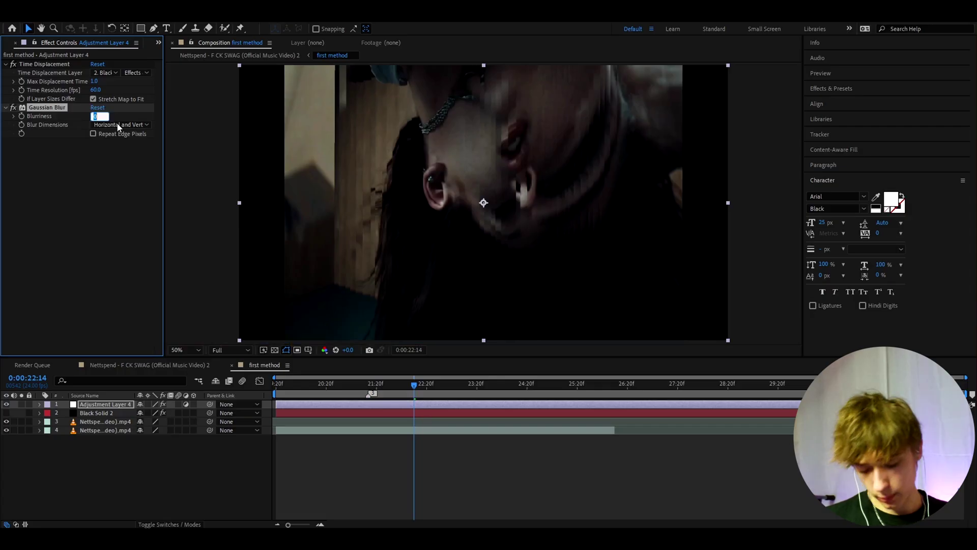
key("Return")
Preview the displaced and blurred footage from 0:00:22:14
left_click(407, 402)
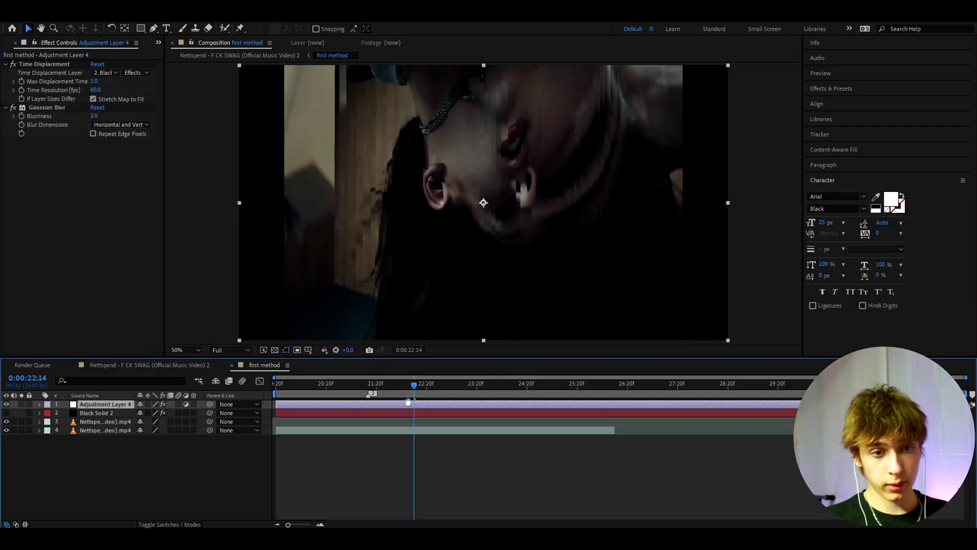
key("space")
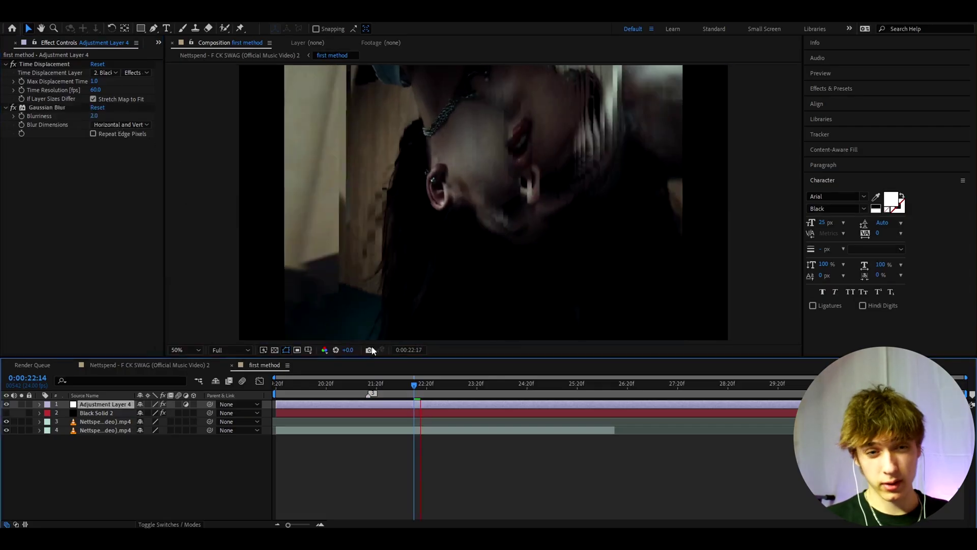
left_click(367, 405)
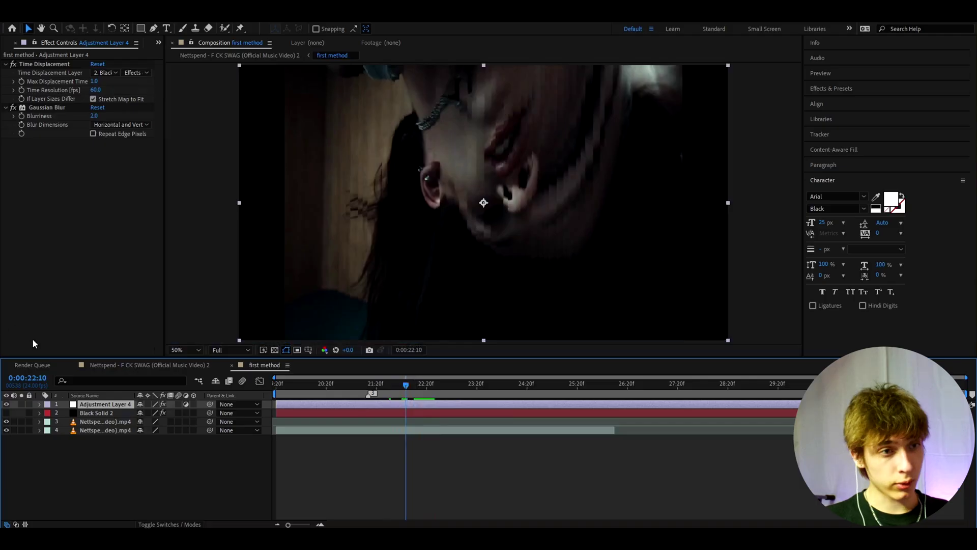
Make Black Solid 2's Gradient Ramp vertical, with its start at about 940, 32 and end at about 944, 1084, and check it at 0:00:22:14
left_click(92, 413)
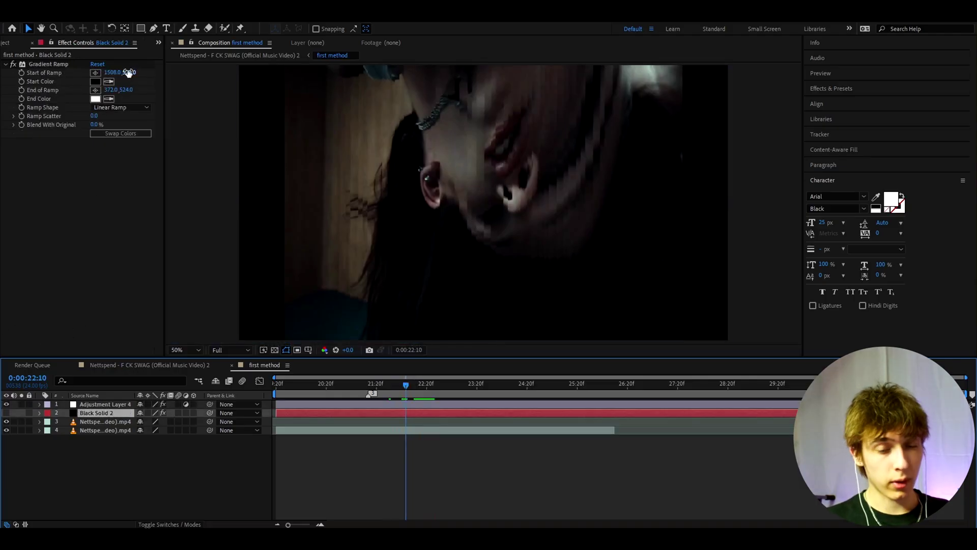
left_click(37, 68)
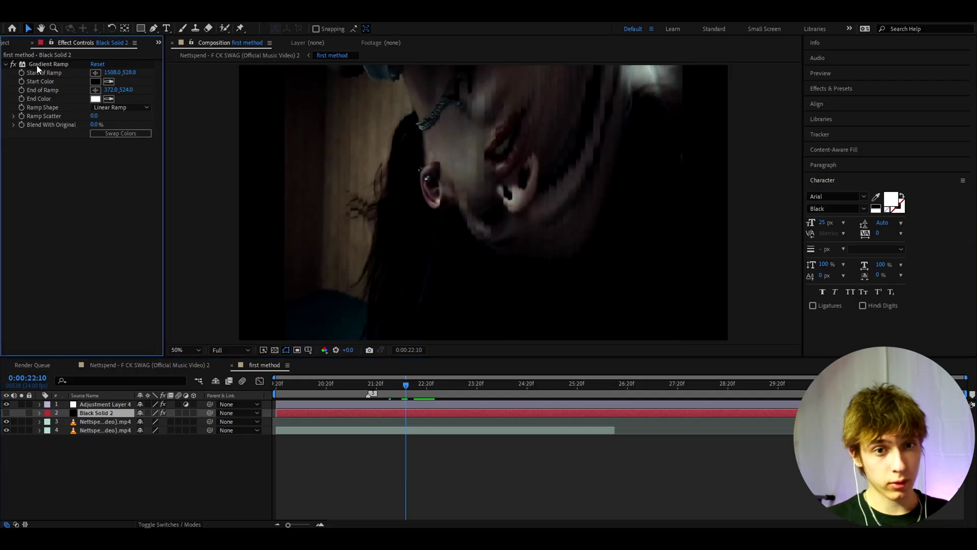
key("comma")
left_click_drag(553, 201, 478, 138)
left_click_drag(408, 200, 462, 253)
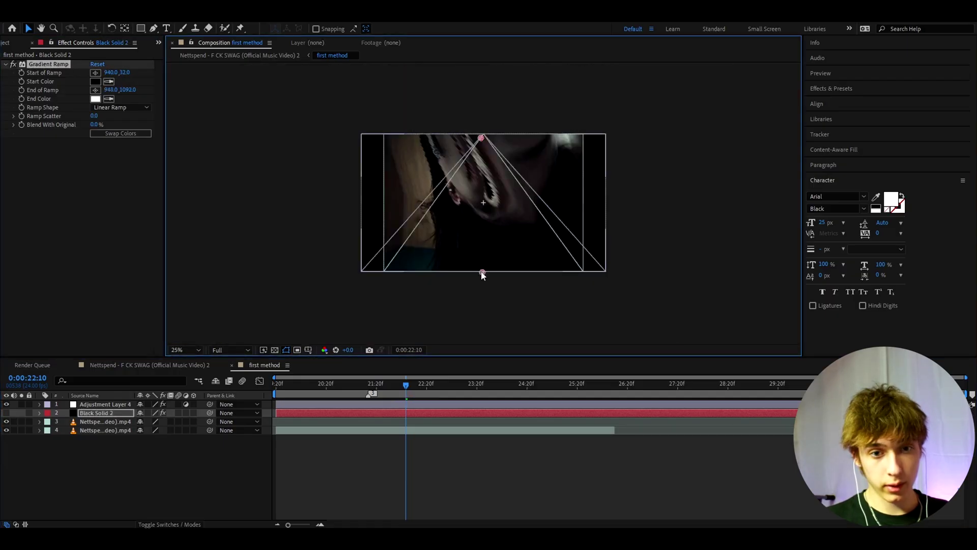
key("period")
mouse_move(405, 385)
left_mouse_down()
mouse_move(467, 385)
mouse_move(414, 385)
left_mouse_up()
scroll(485, 272, "down", 2)
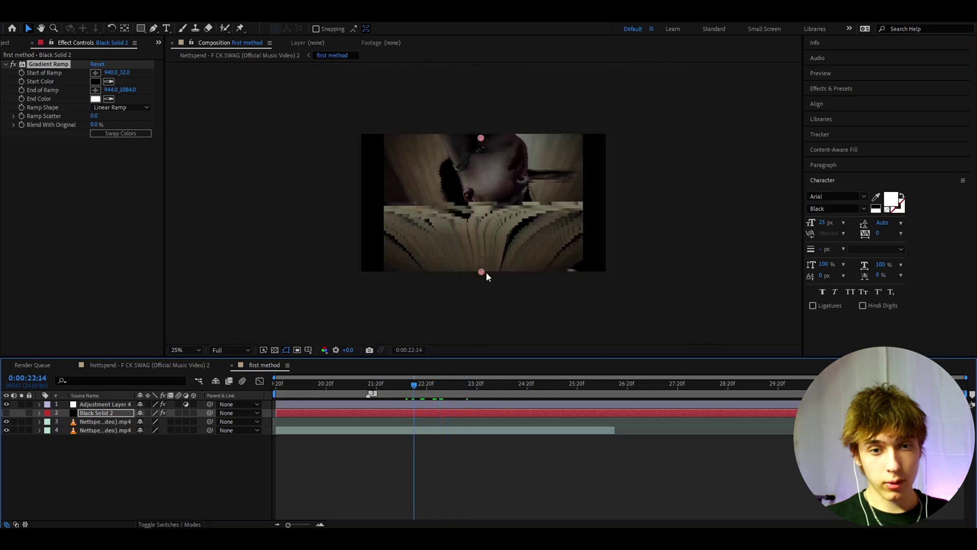
Reverse the vertical Gradient Ramp, with its start at about 928, 1076 and end at about 928, -24, and preview from 0:00:22:05
mouse_move(480, 272)
left_mouse_down()
mouse_move(468, 266)
mouse_move(474, 135)
mouse_move(484, 132)
mouse_move(474, 280)
mouse_move(480, 271)
left_mouse_up()
scroll(450, 241, "up", 2)
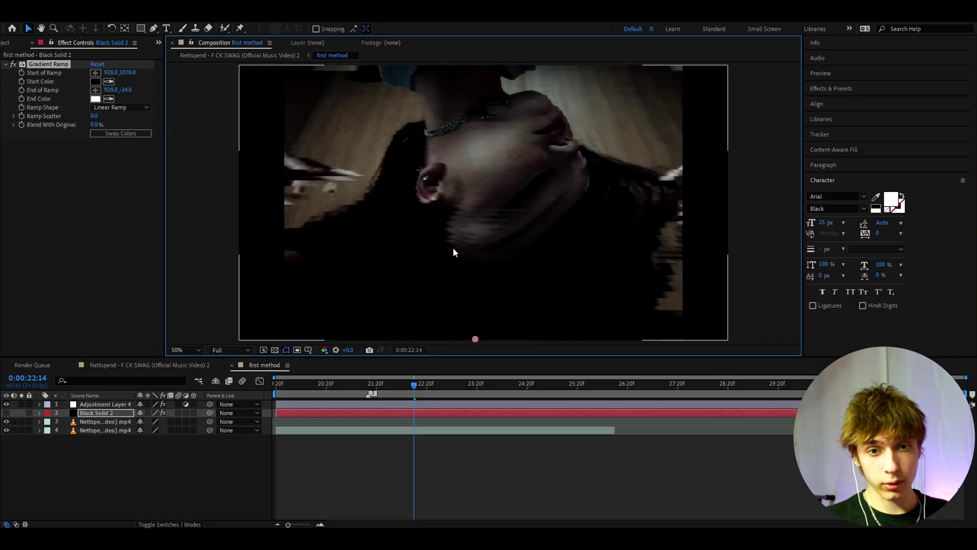
left_click_drag(413, 386, 395, 386)
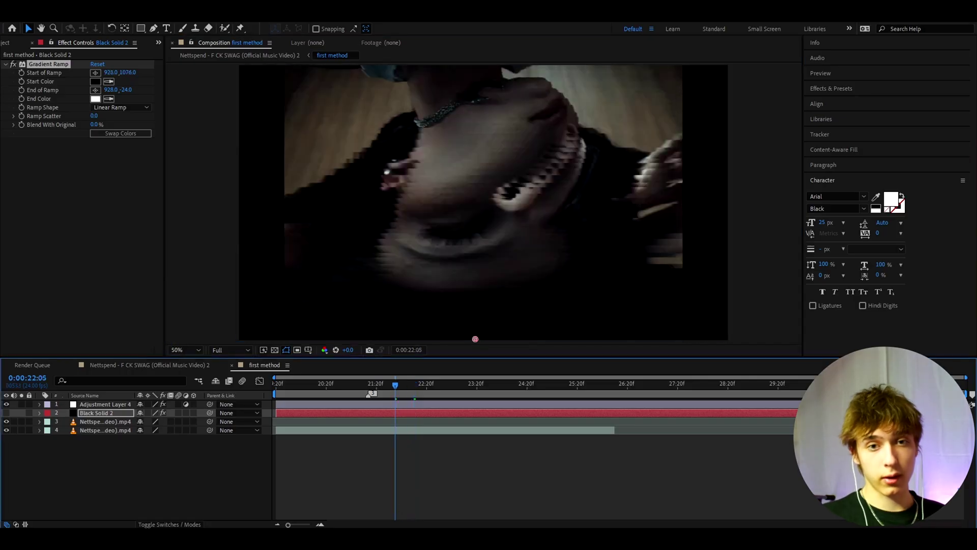
key("space")
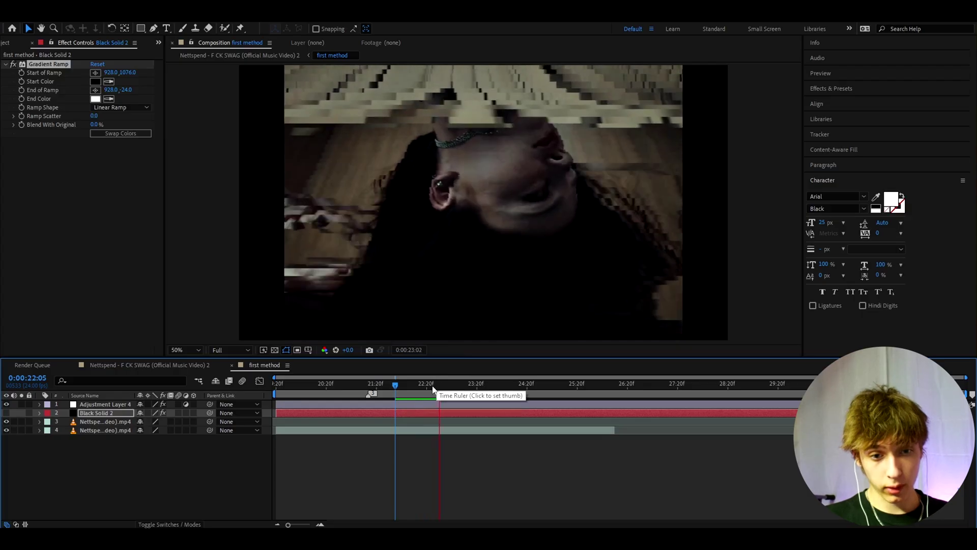
key("space")
left_click_drag(432, 386, 410, 389)
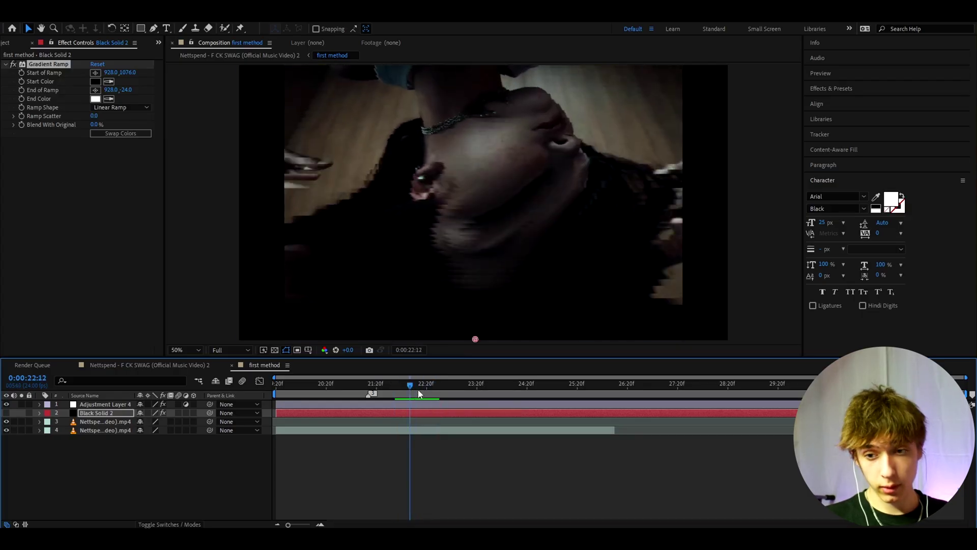
Slide the layer 3 clip slightly earlier with Adjustment Layer 4 hidden, and show the adjustment layer again at 0:00:29:01
left_click(6, 404)
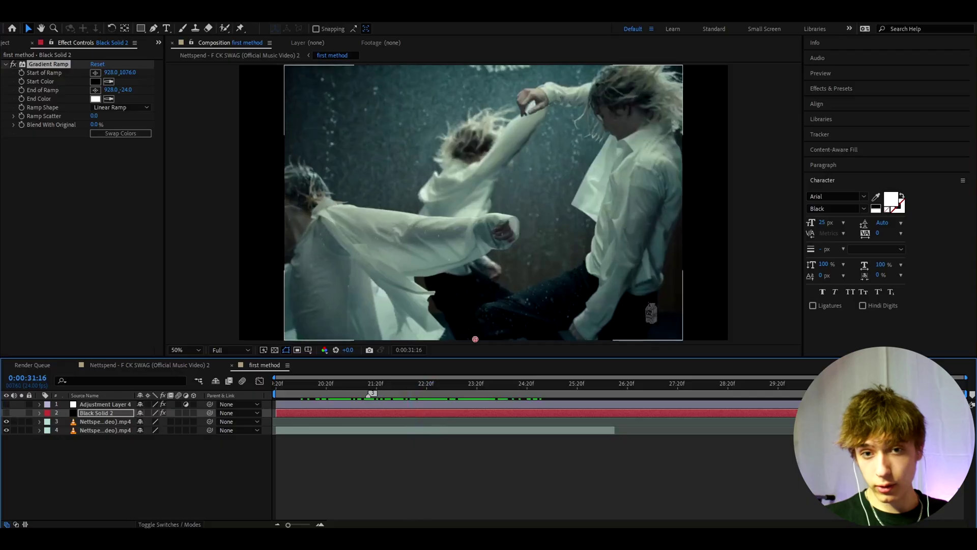
left_click(701, 423)
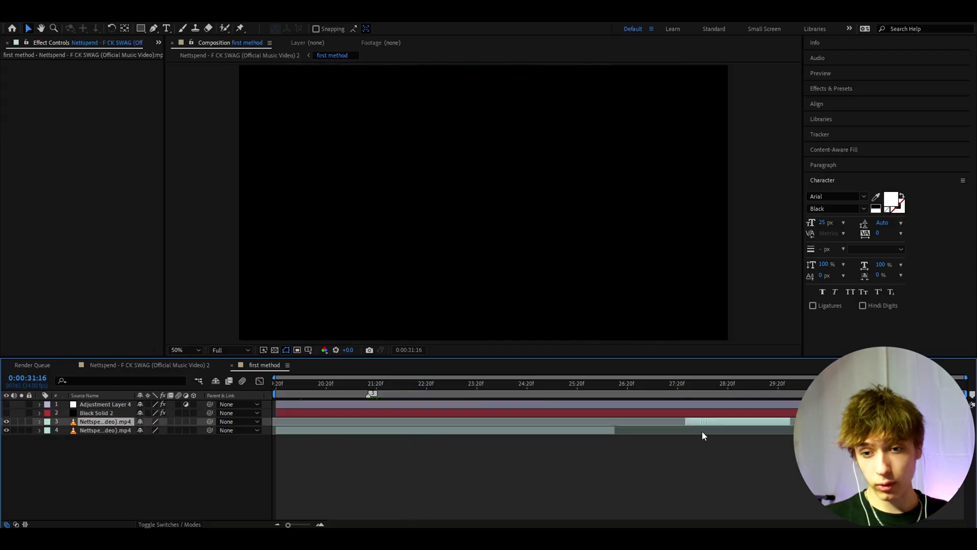
left_click_drag(710, 425, 691, 421)
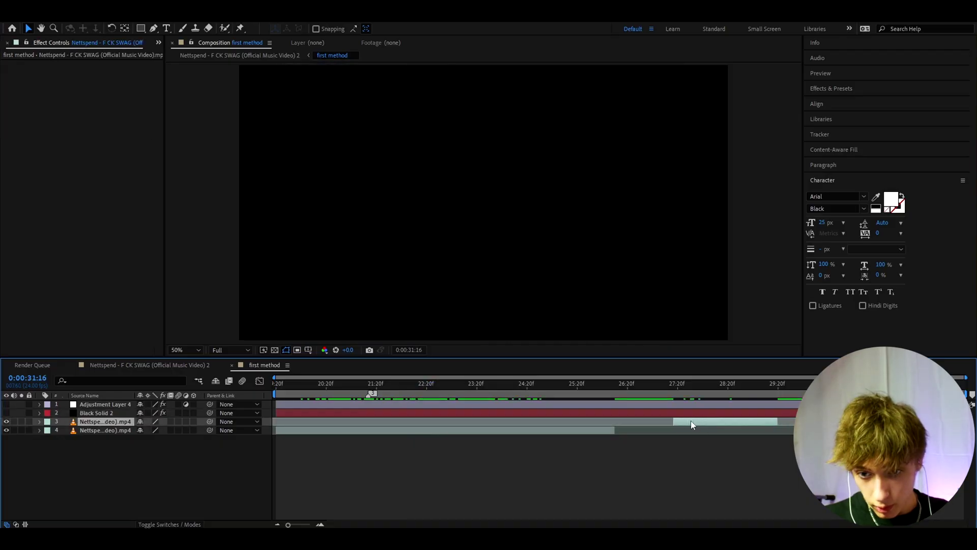
left_click_drag(675, 387, 738, 396)
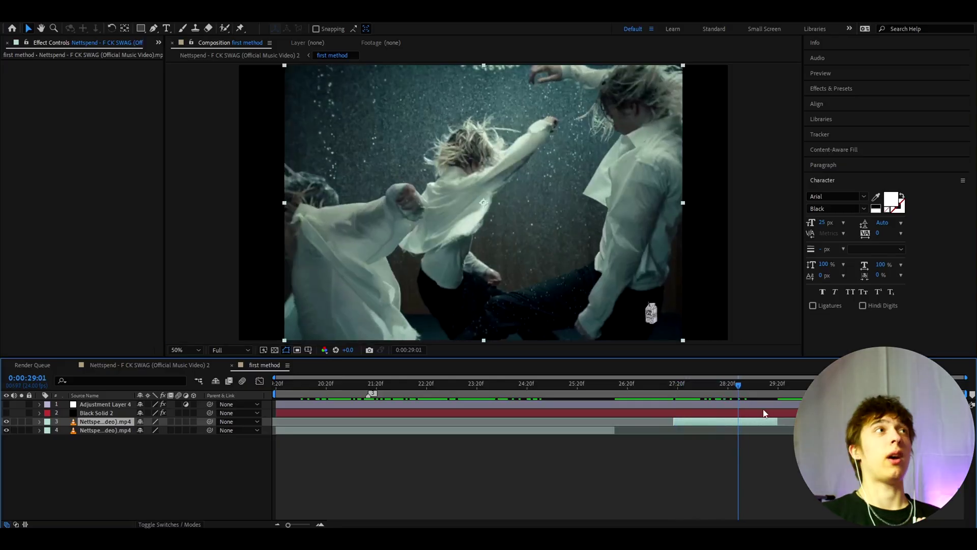
left_click(6, 404)
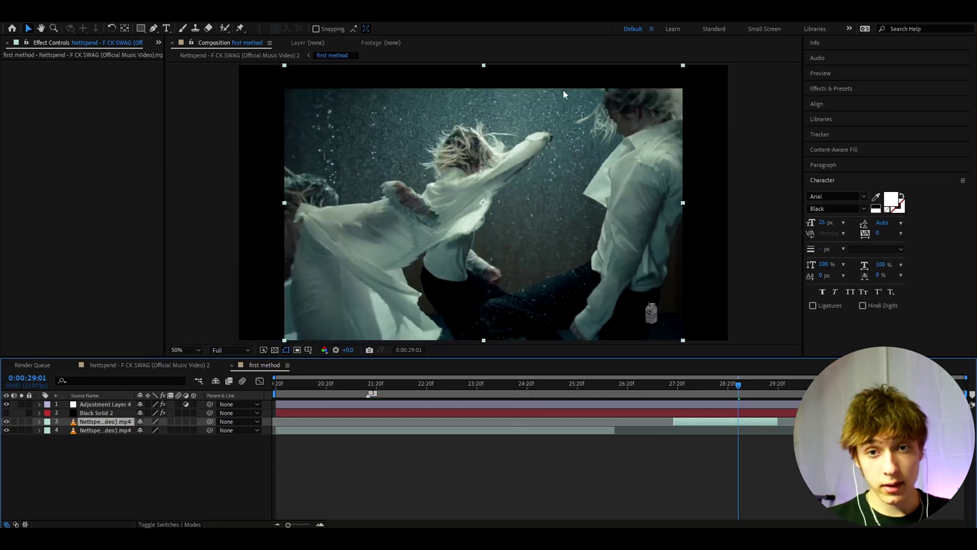
Review the Max Displacement Time and Time Resolution settings of Time Displacement on Adjustment Layer 4
left_click(737, 402)
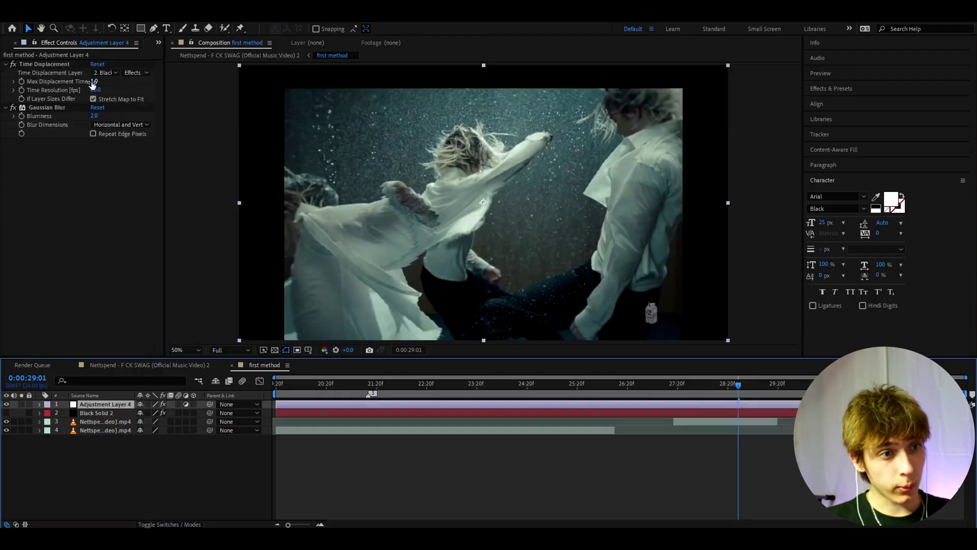
left_click(97, 90)
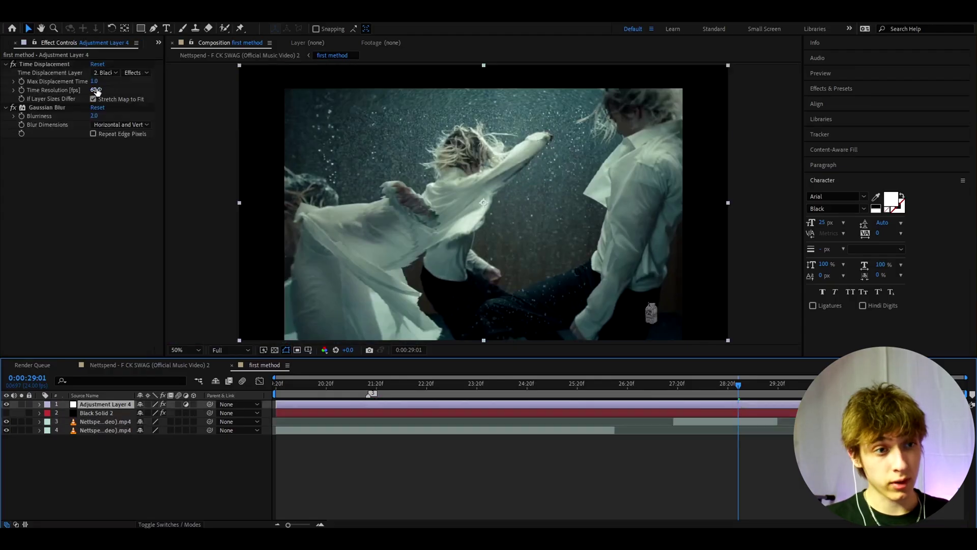
left_click(65, 76)
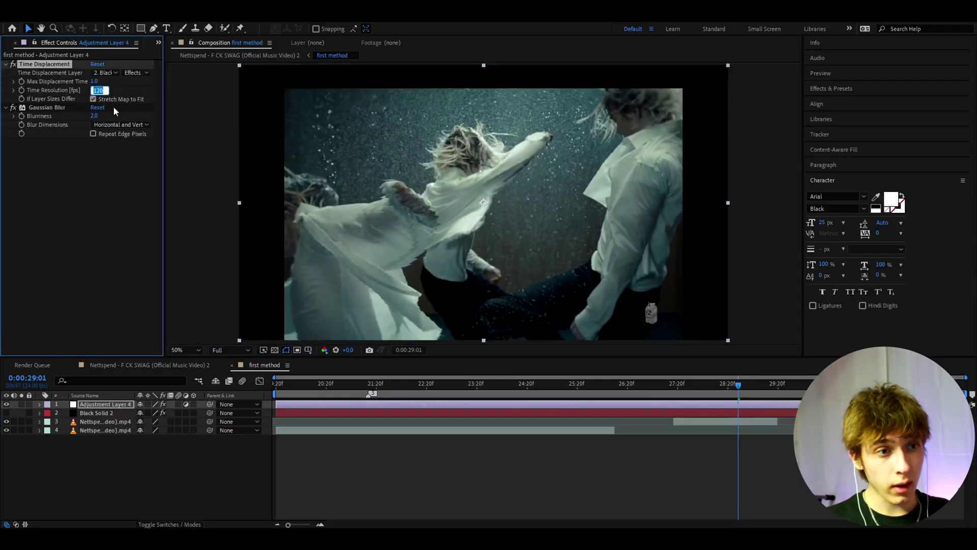
left_click(730, 407)
key("equal")
key("equal")
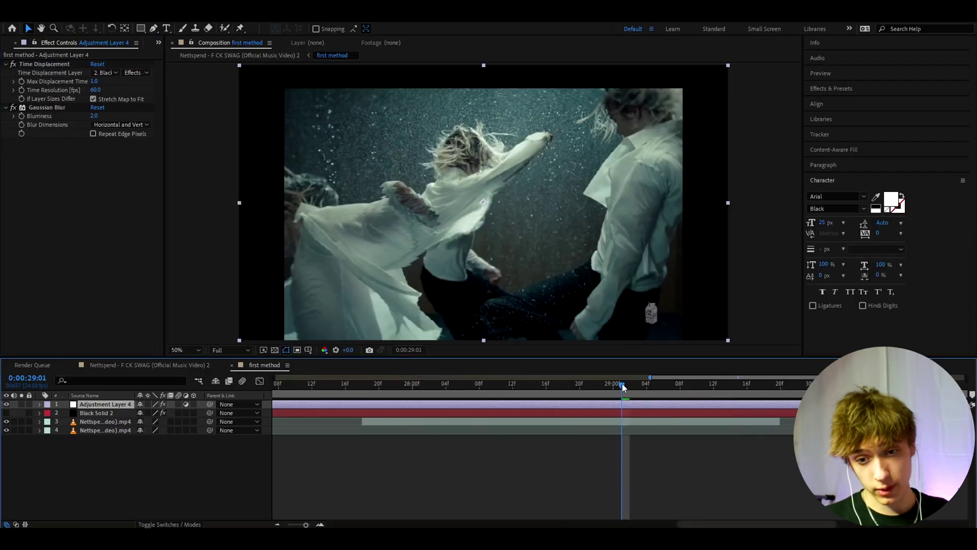
Extend the end of the layer 3 clip past 0:00:30:05 and return to 0:00:29:01
left_click(620, 421)
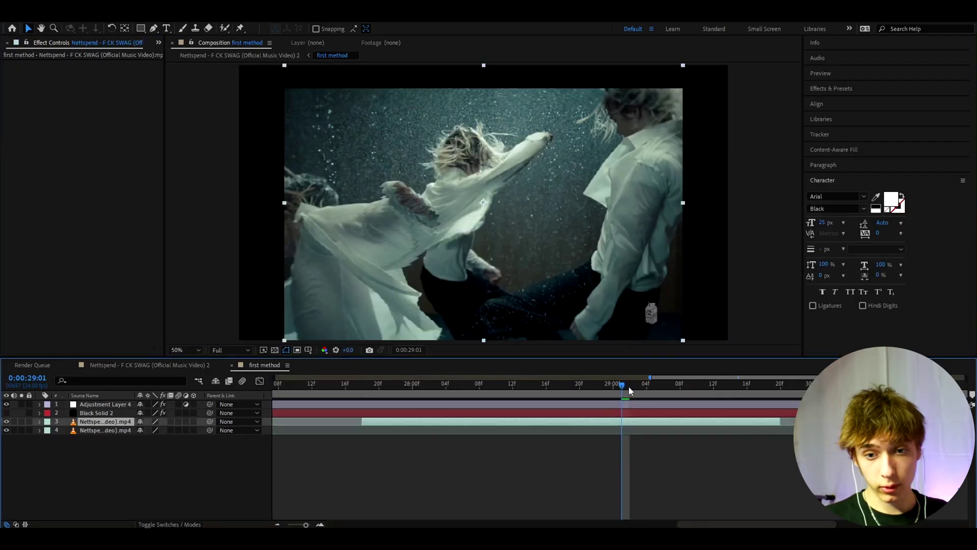
left_click_drag(629, 390, 854, 387)
scroll(777, 423, "down", 1)
left_click_drag(784, 421, 797, 421)
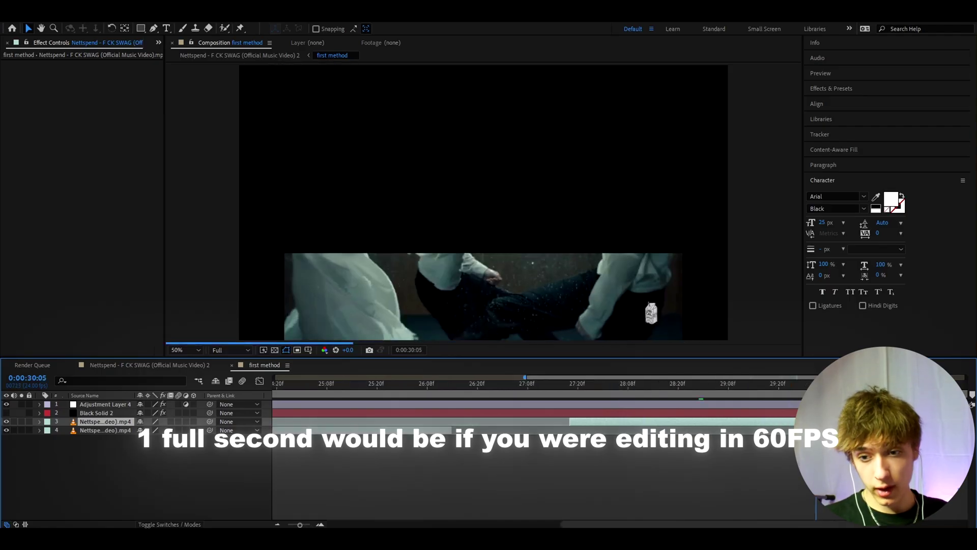
left_click(699, 391)
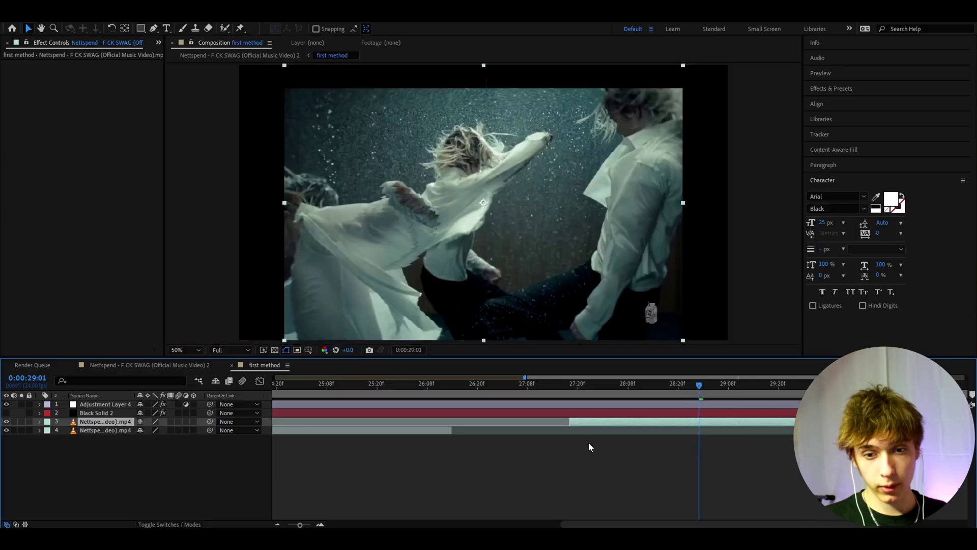
Extend the start of the layer 3 clip back to about 0:00:26:17 and check the displaced footage at several times
left_click_drag(564, 421, 455, 422)
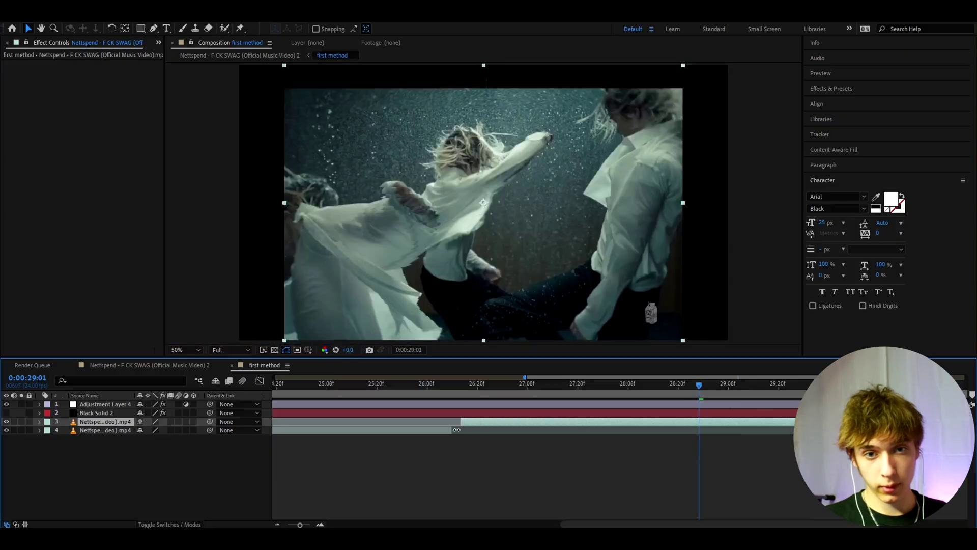
scroll(457, 427, "down", 2)
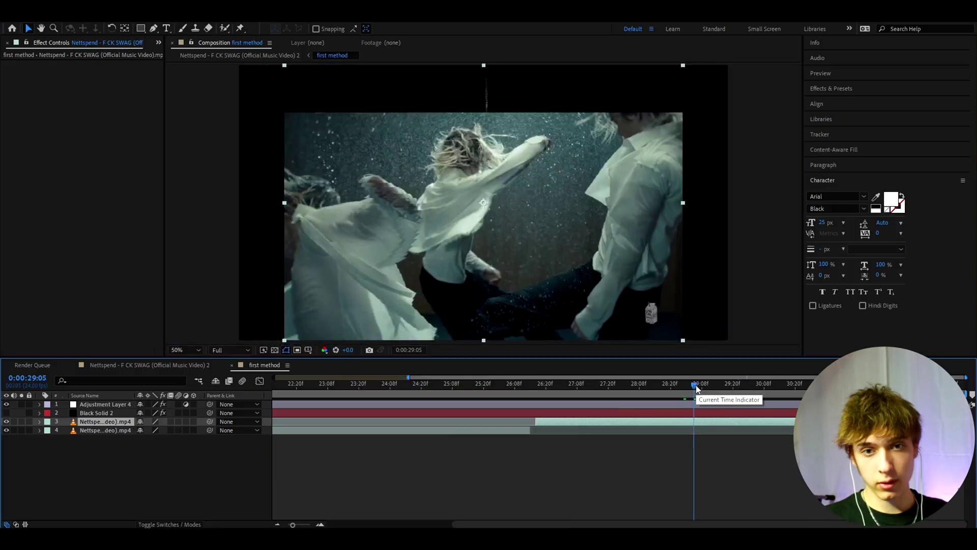
left_click(631, 390)
left_click(626, 390)
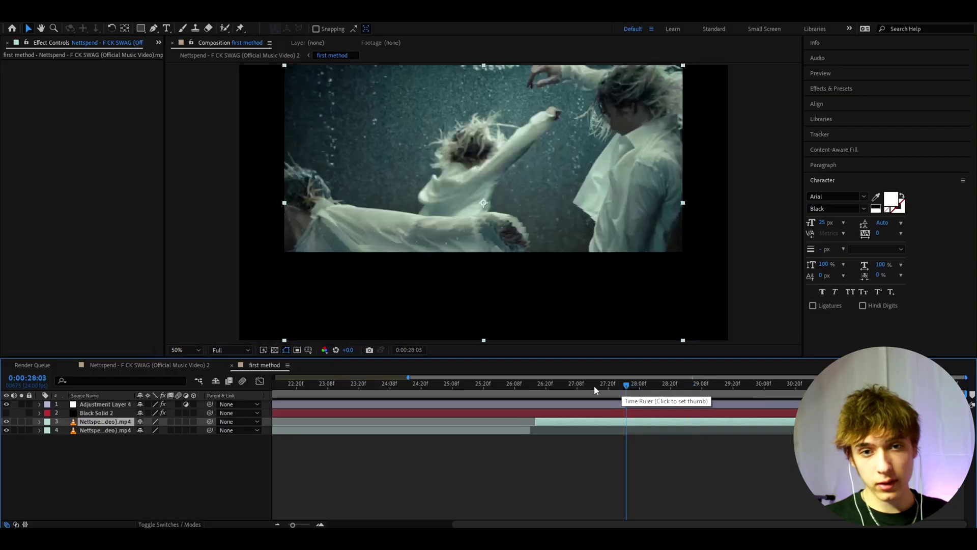
left_click(538, 390)
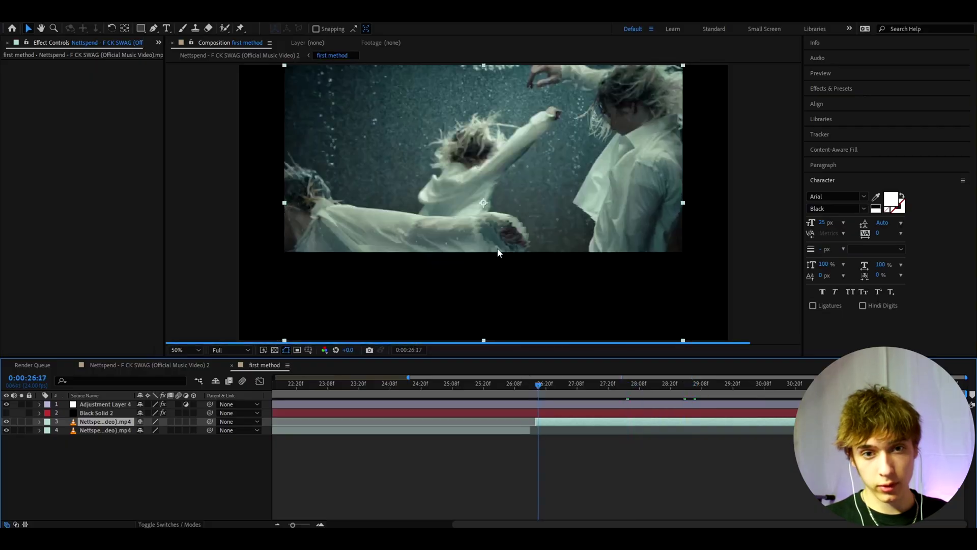
left_click(679, 386)
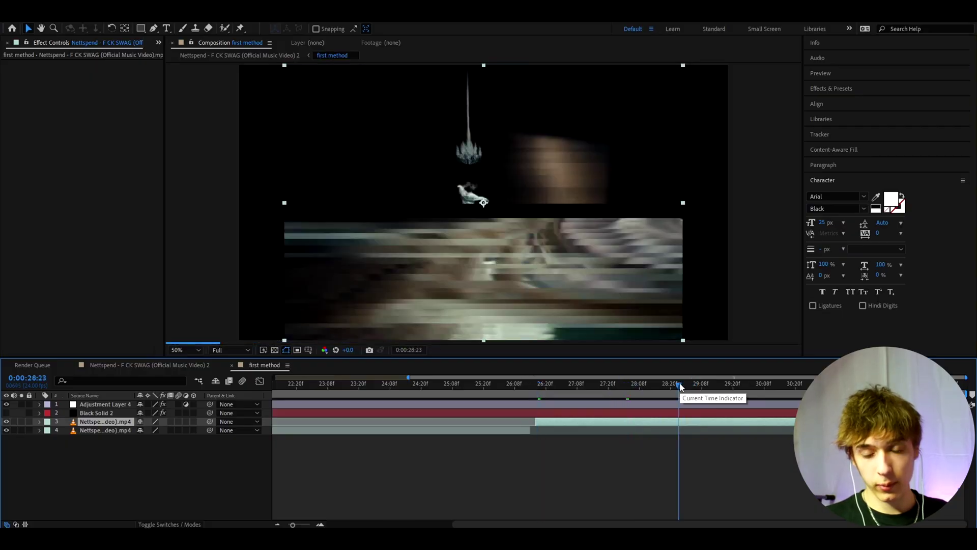
Check the footage with Adjustment Layer 4 hidden, and show the layer again at 0:00:21:21
left_click(6, 404)
left_click_drag(651, 385, 404, 409)
left_click(6, 404)
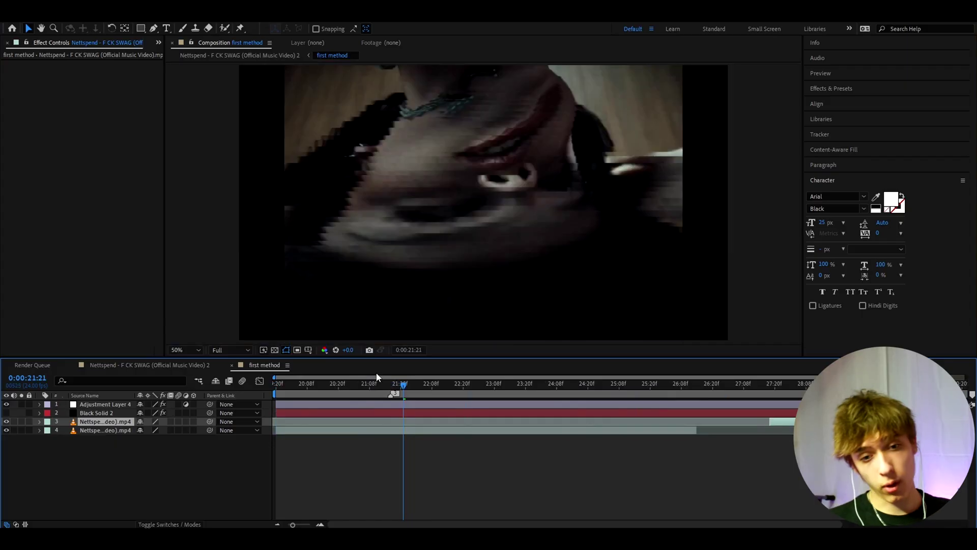
Make Black Solid 2's Gradient Ramp diagonal, with its start at about 1790, 8 and end at about 178, 1060, and check it at 0:00:22:14
left_click(383, 412)
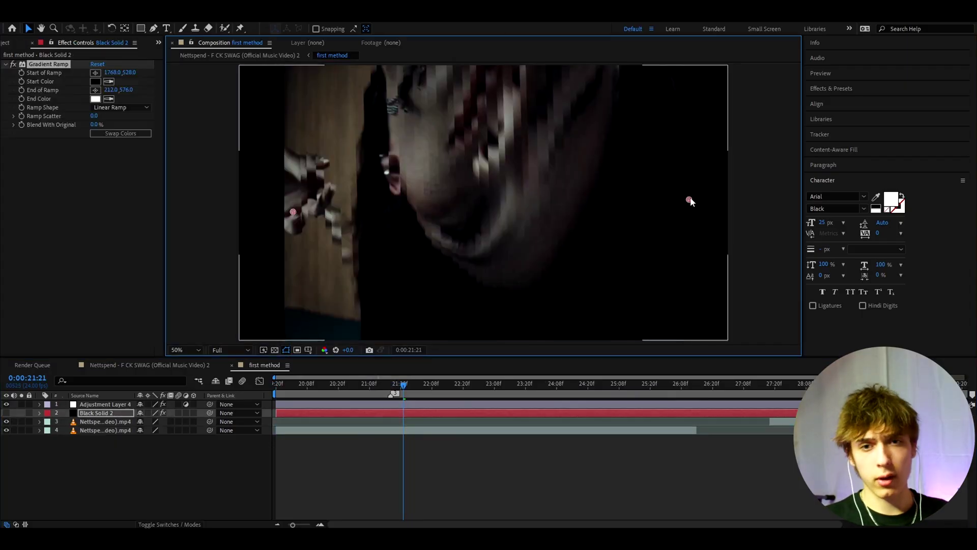
left_click_drag(689, 202, 694, 67)
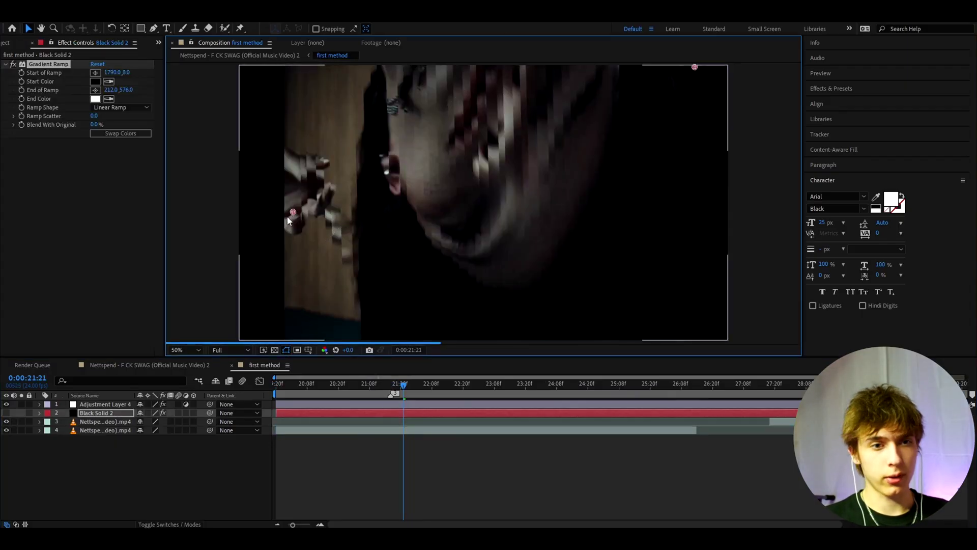
left_click_drag(292, 213, 284, 334)
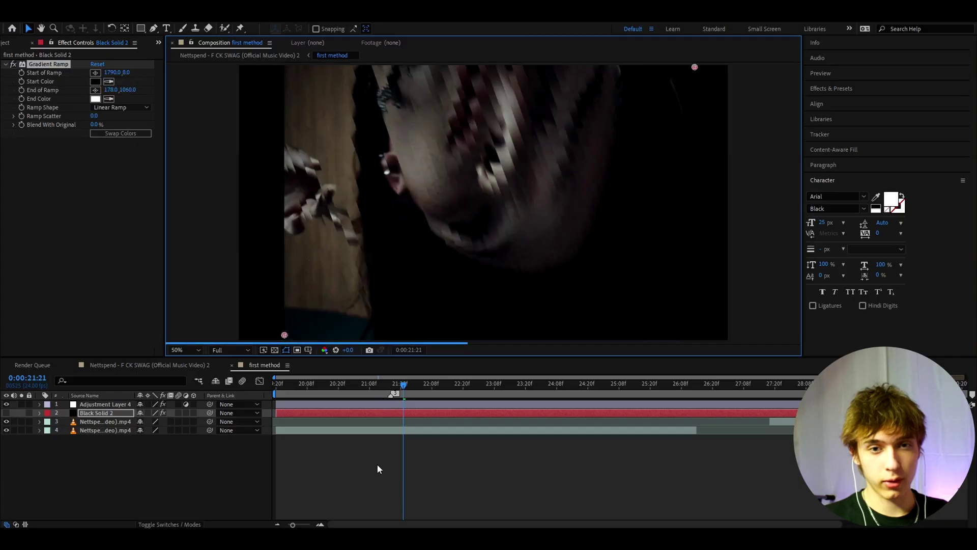
left_click(426, 385)
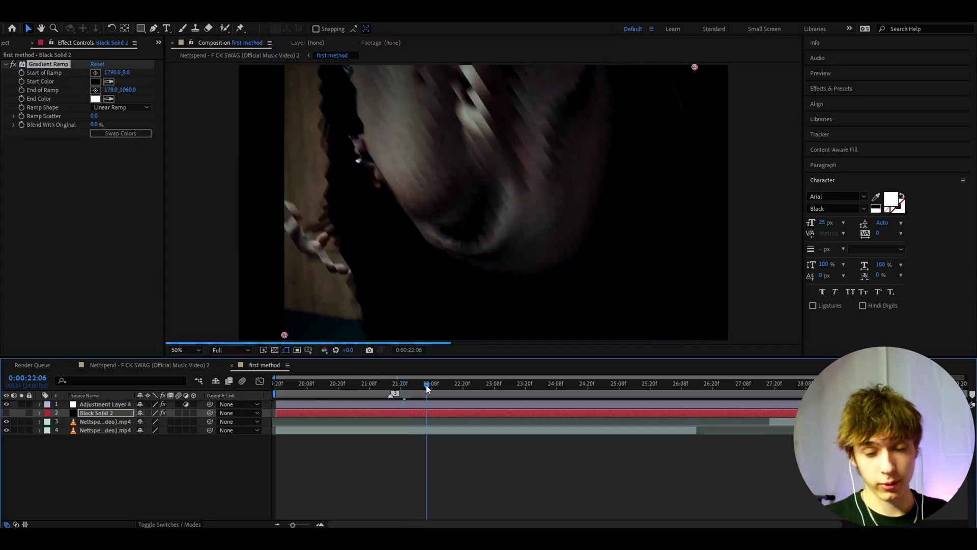
left_click(447, 386)
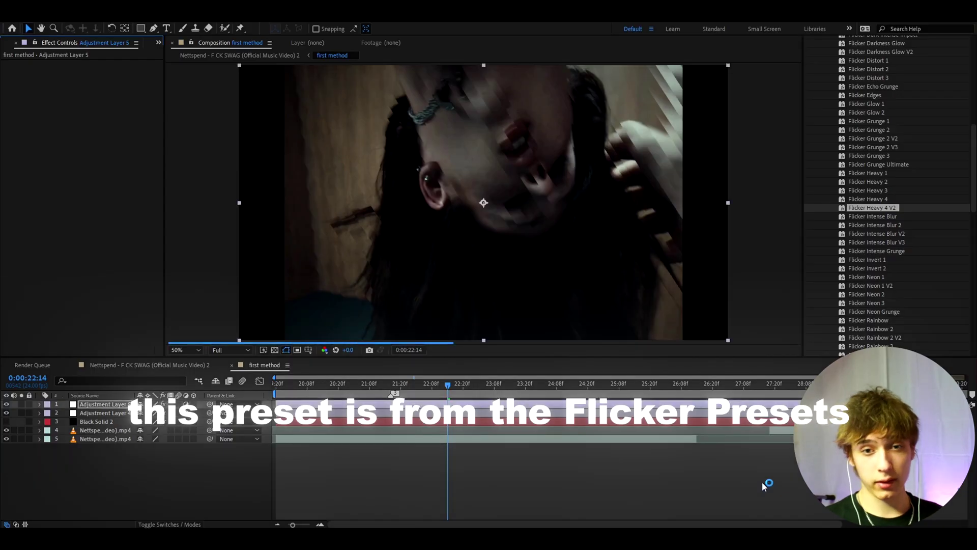
Preview the footage with the Flicker Heavy 4 V2 look from 0:00:22:14, and select Black Solid 2
left_click(473, 473)
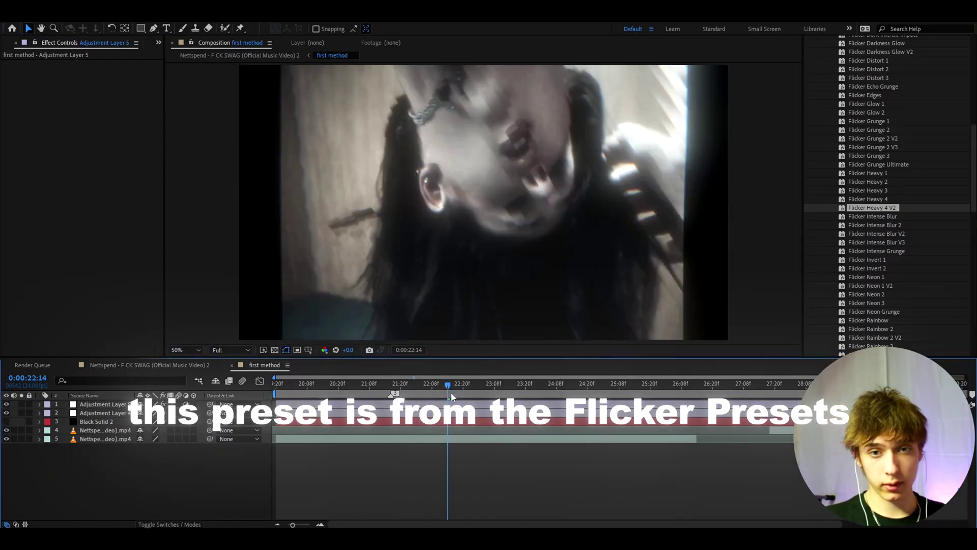
key("space")
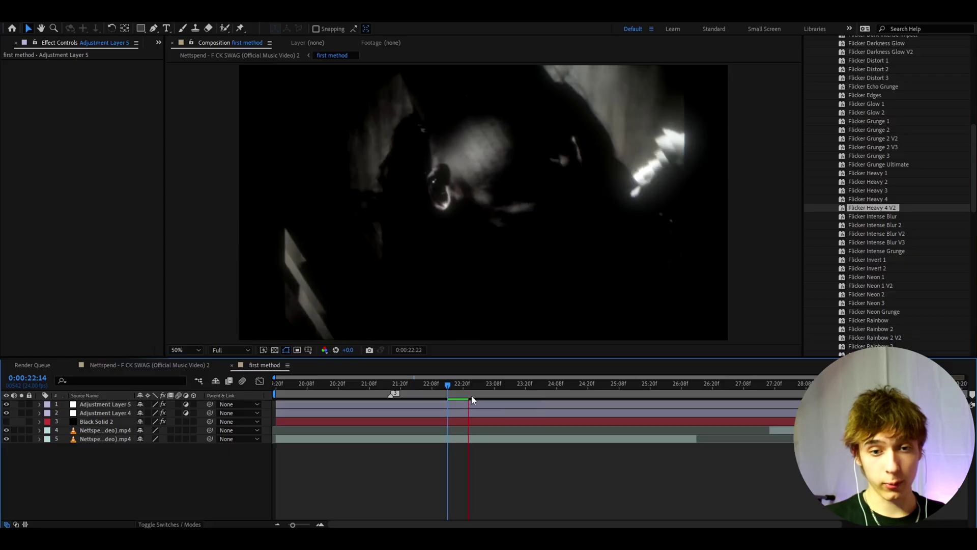
key("space")
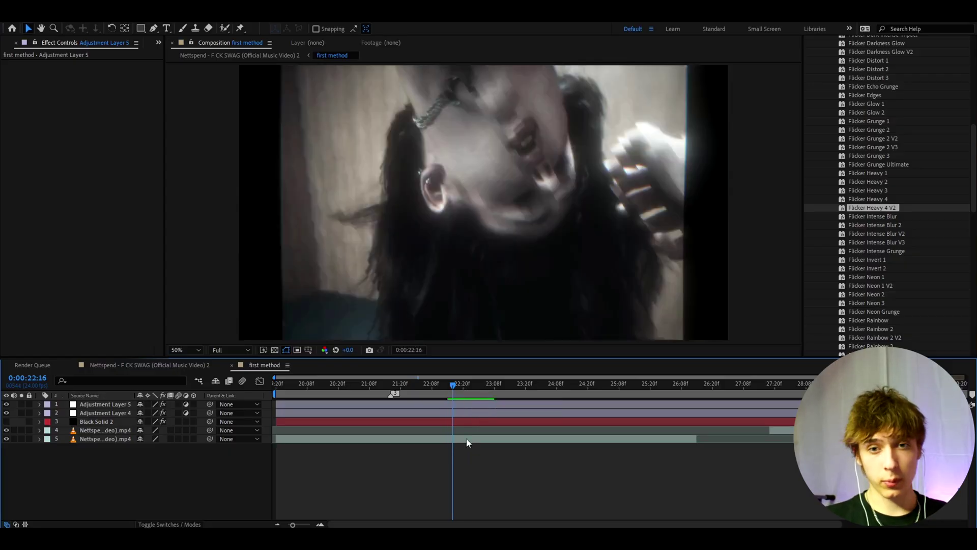
left_click(460, 421)
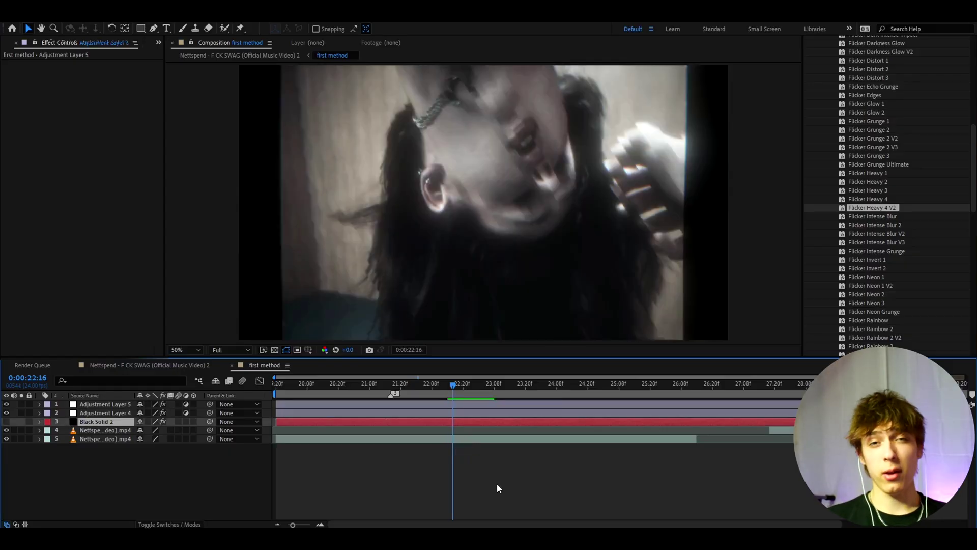